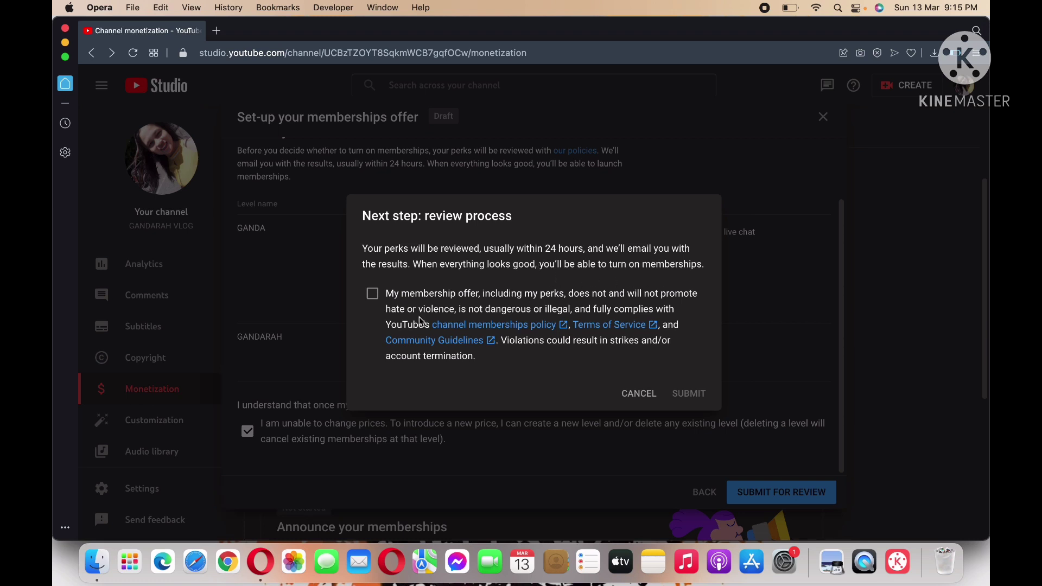
Confirm that the membership offer complies with YouTube's policies and submit the perks for review.
{"action": "left_click", "coordinate": [372, 293]}
{"action": "left_click", "coordinate": [696, 396]}
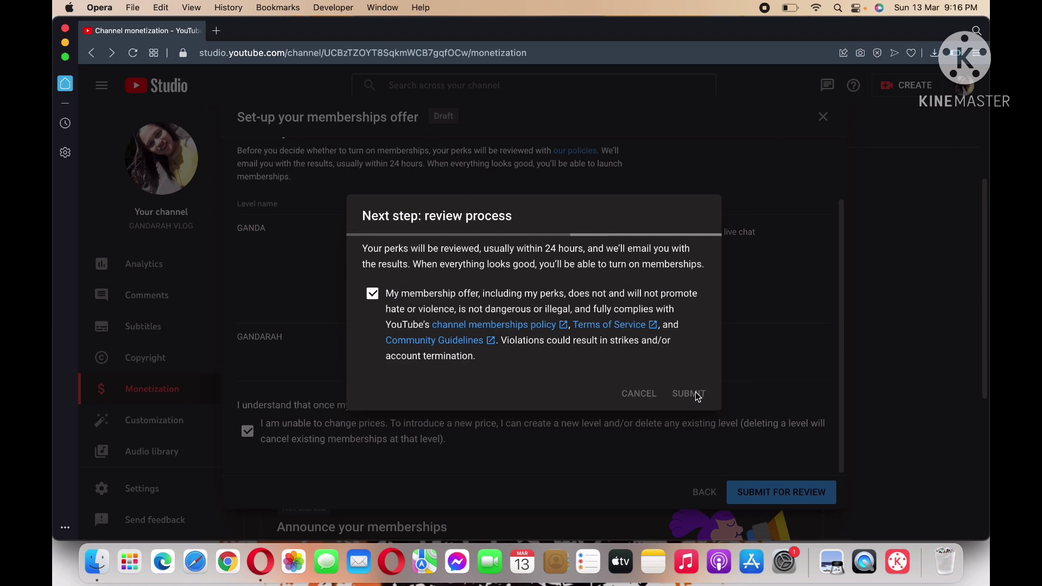
Start the Upload badges and emoji setup for the channel memberships.
{"action": "scroll", "coordinate": [587, 368], "scroll_direction": "down", "scroll_amount": 5}
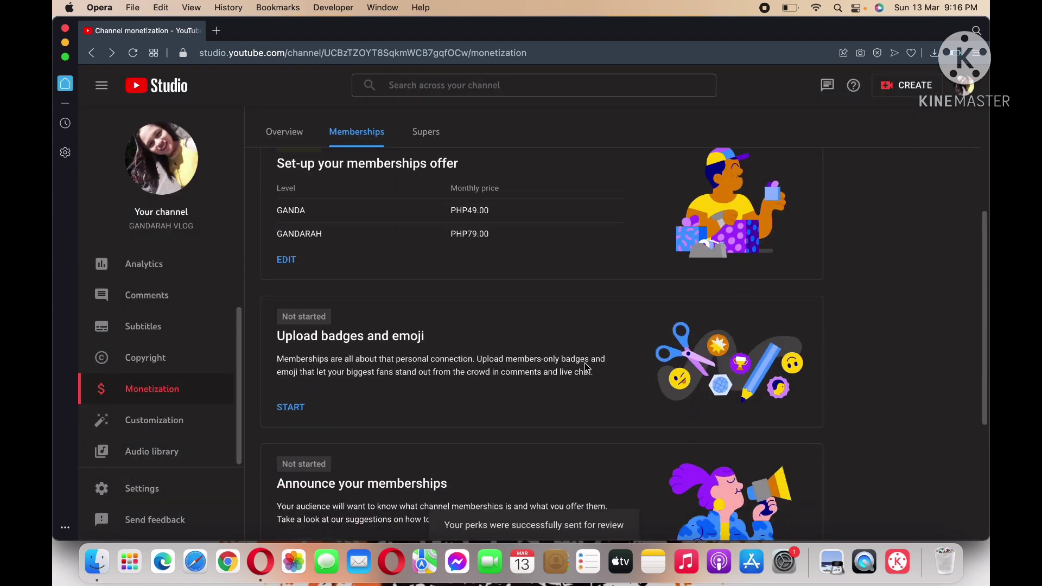
{"action": "scroll", "coordinate": [587, 368], "scroll_direction": "down", "scroll_amount": 1}
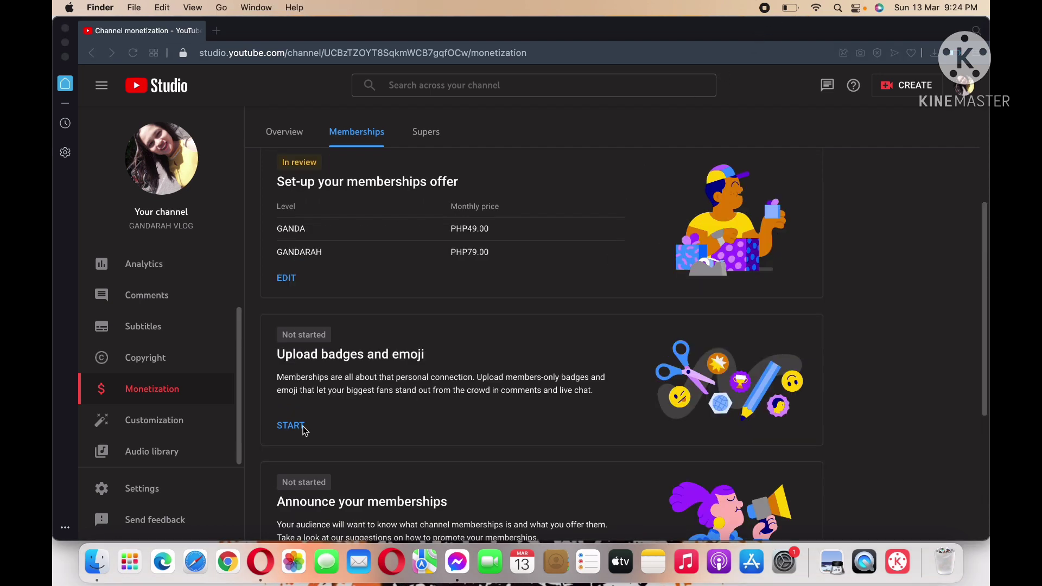
{"action": "scroll", "coordinate": [401, 274], "scroll_direction": "up", "scroll_amount": 2}
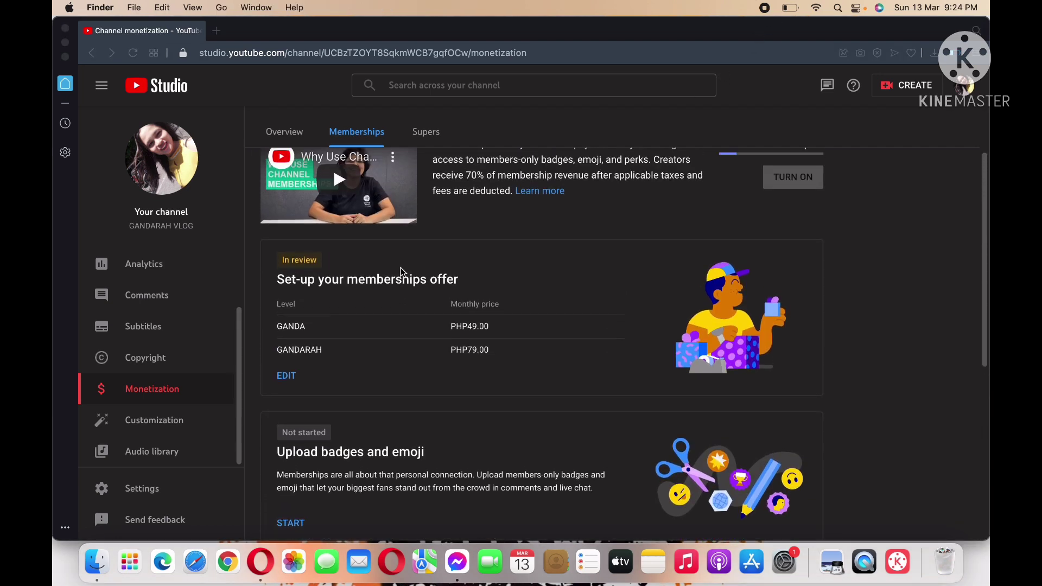
{"action": "scroll", "coordinate": [401, 273], "scroll_direction": "down", "scroll_amount": 3}
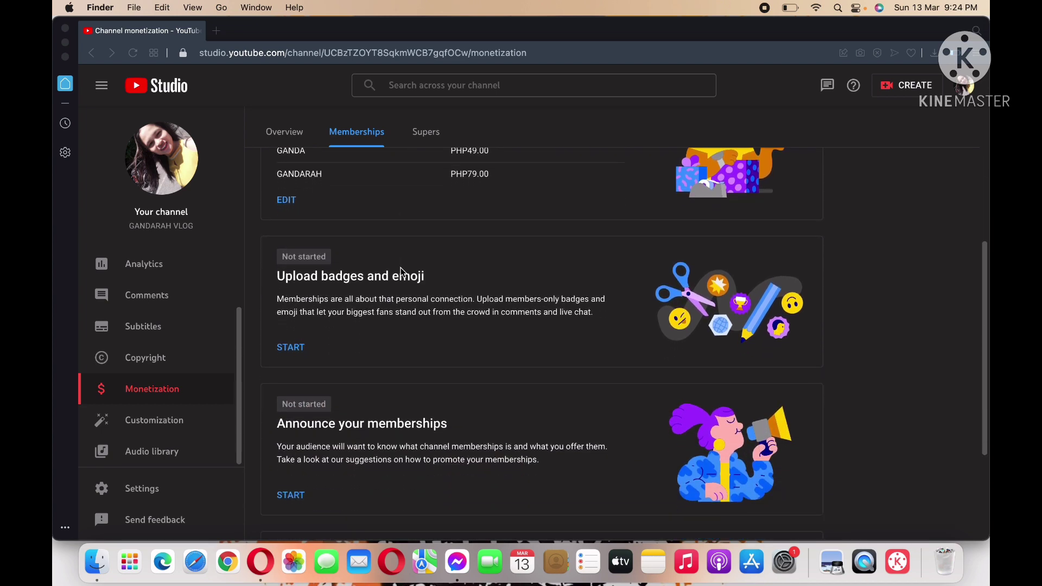
{"action": "left_click", "coordinate": [296, 350]}
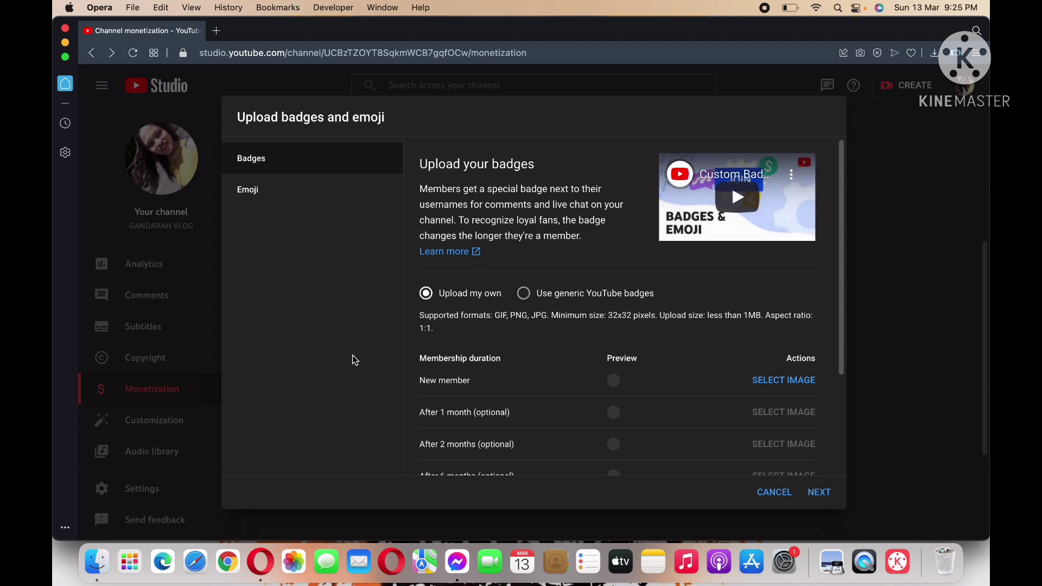
Upload the green GV1 image from the Photos library as the New member badge.
{"action": "scroll", "coordinate": [610, 376], "scroll_direction": "down", "scroll_amount": 3}
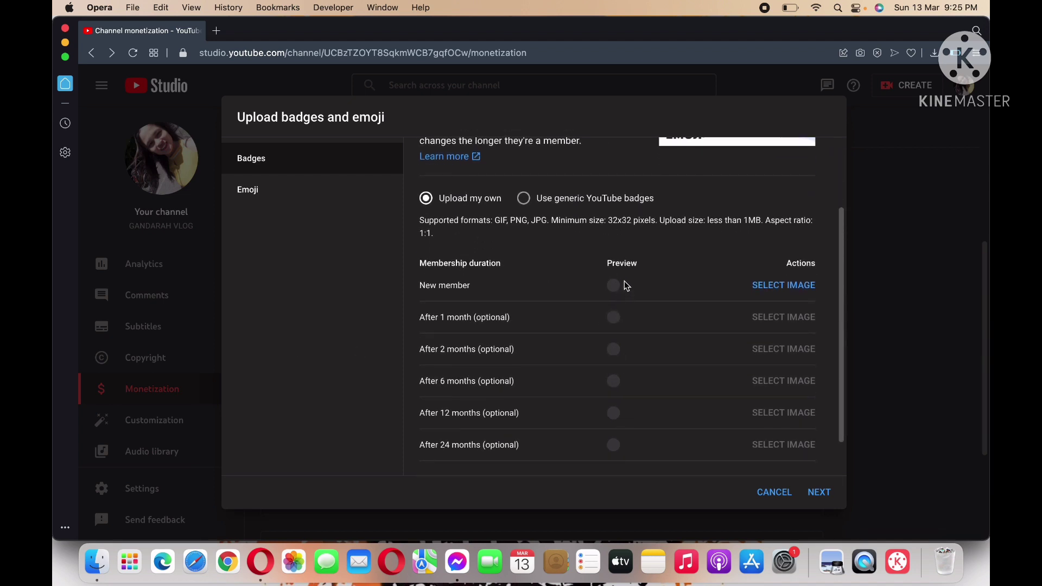
{"action": "left_click", "coordinate": [795, 286]}
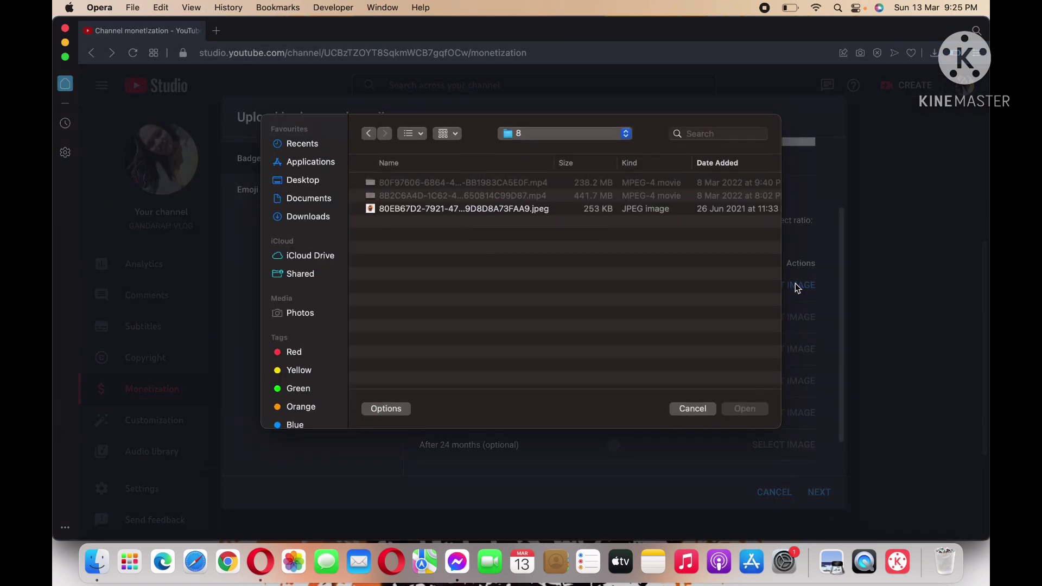
{"action": "left_click", "coordinate": [304, 324]}
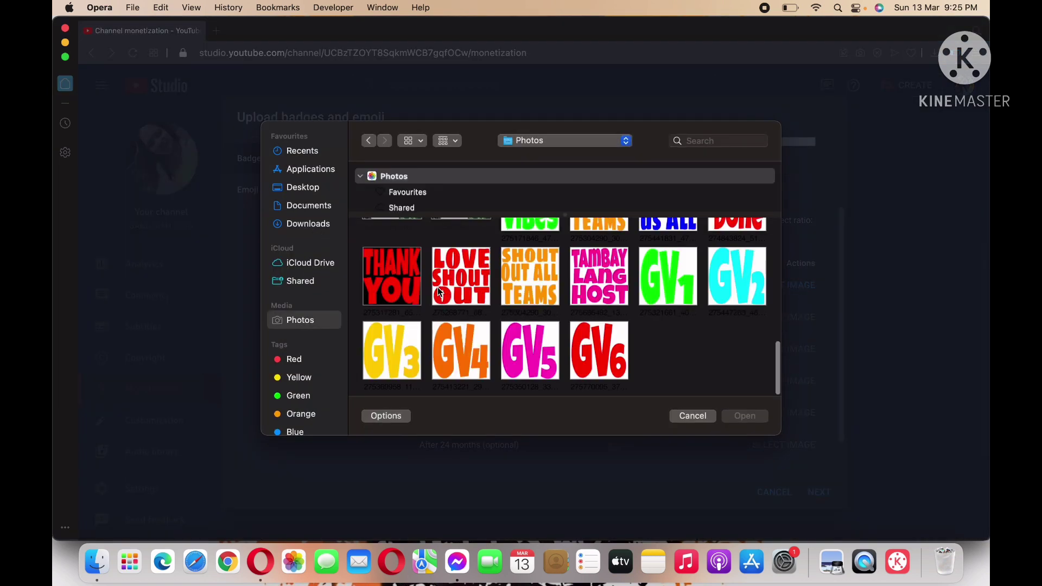
{"action": "scroll", "coordinate": [553, 314], "scroll_direction": "up", "scroll_amount": 1}
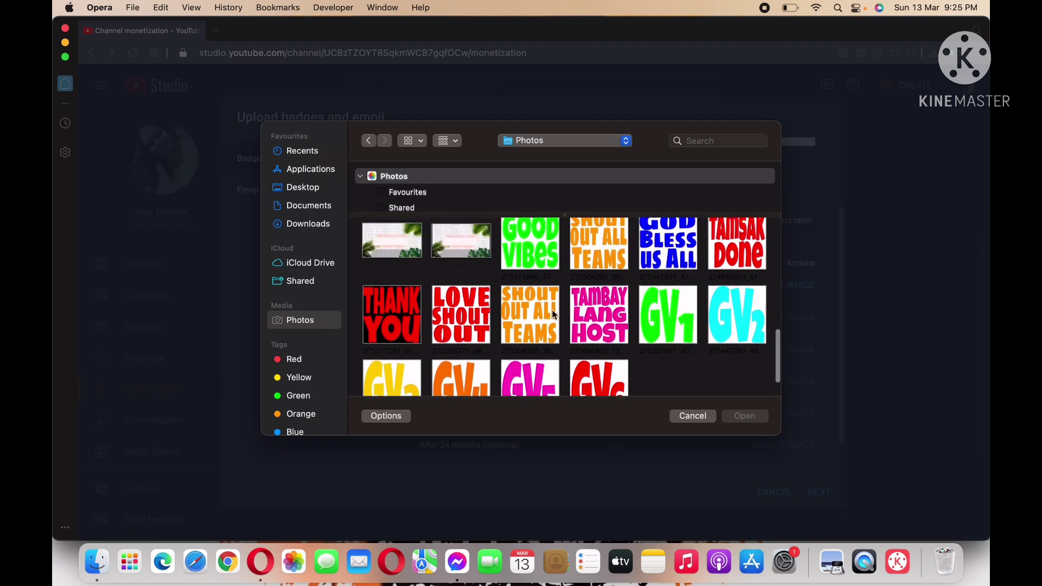
{"action": "left_click", "coordinate": [663, 320]}
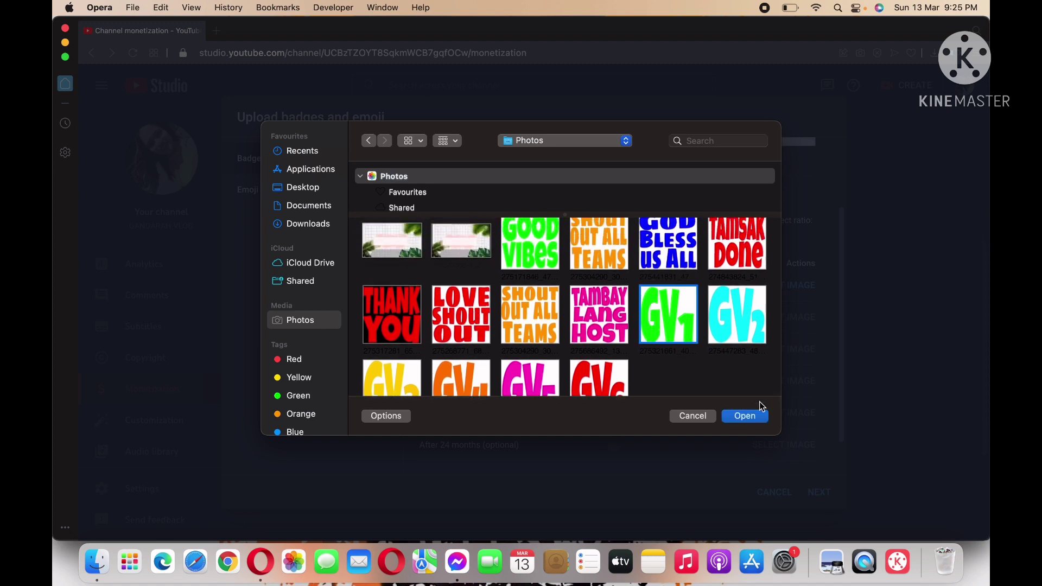
{"action": "left_click", "coordinate": [754, 419]}
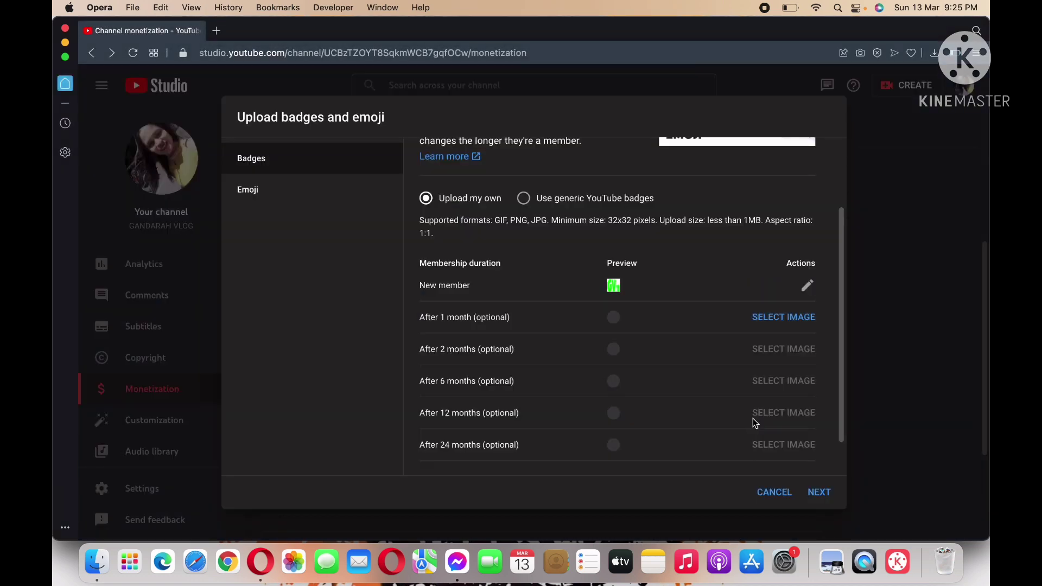
Upload the light blue GV2 image from the Photos library as the After 1 month badge.
{"action": "left_click", "coordinate": [786, 322]}
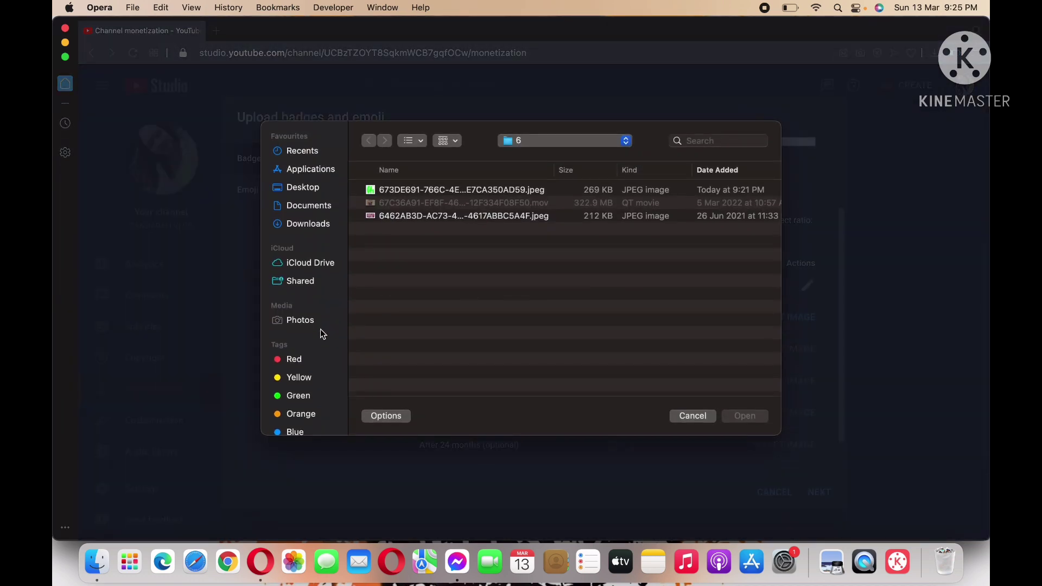
{"action": "left_click", "coordinate": [309, 323]}
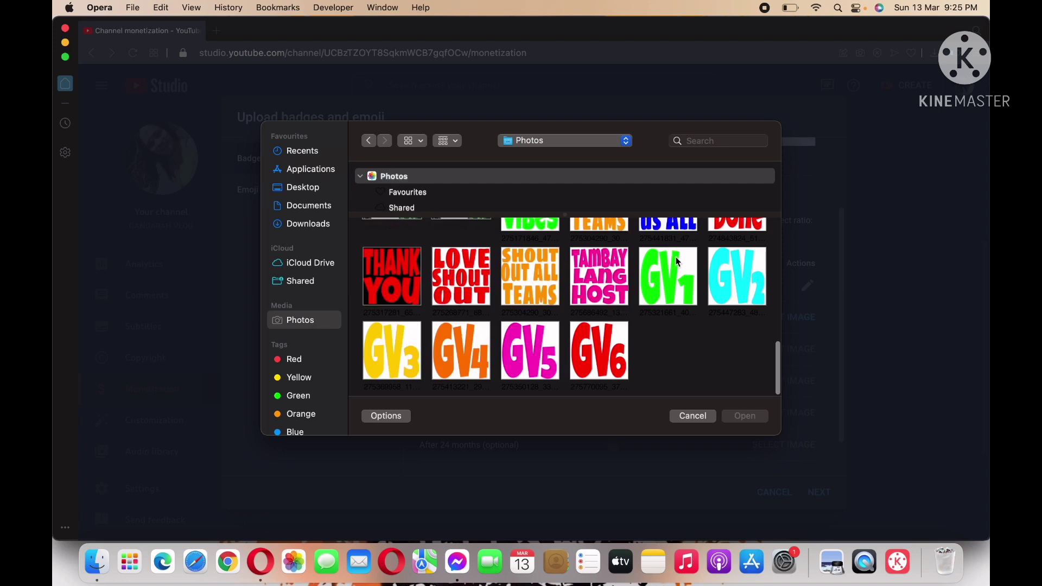
{"action": "left_click", "coordinate": [736, 277]}
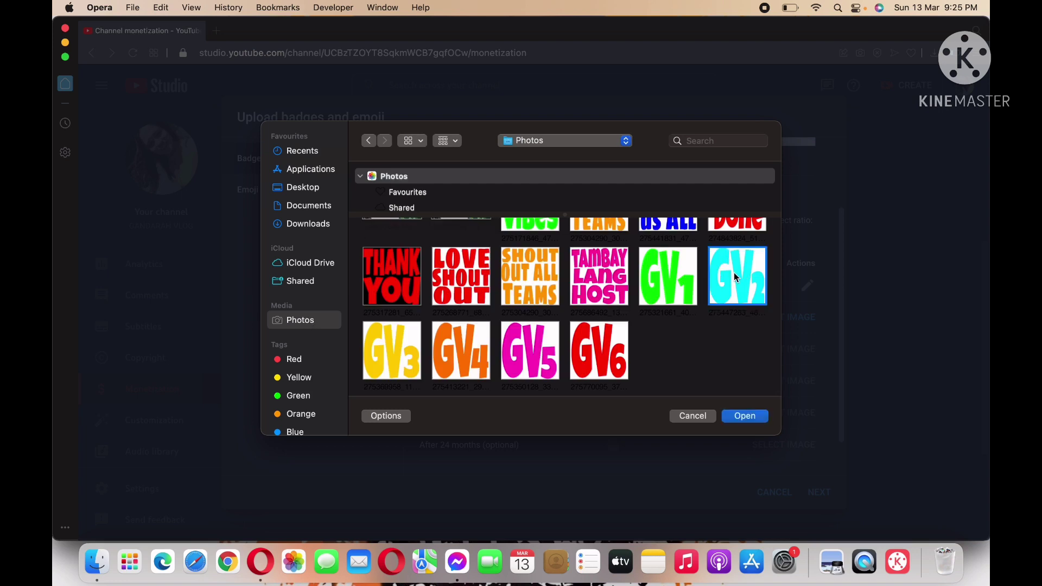
{"action": "left_click", "coordinate": [746, 416]}
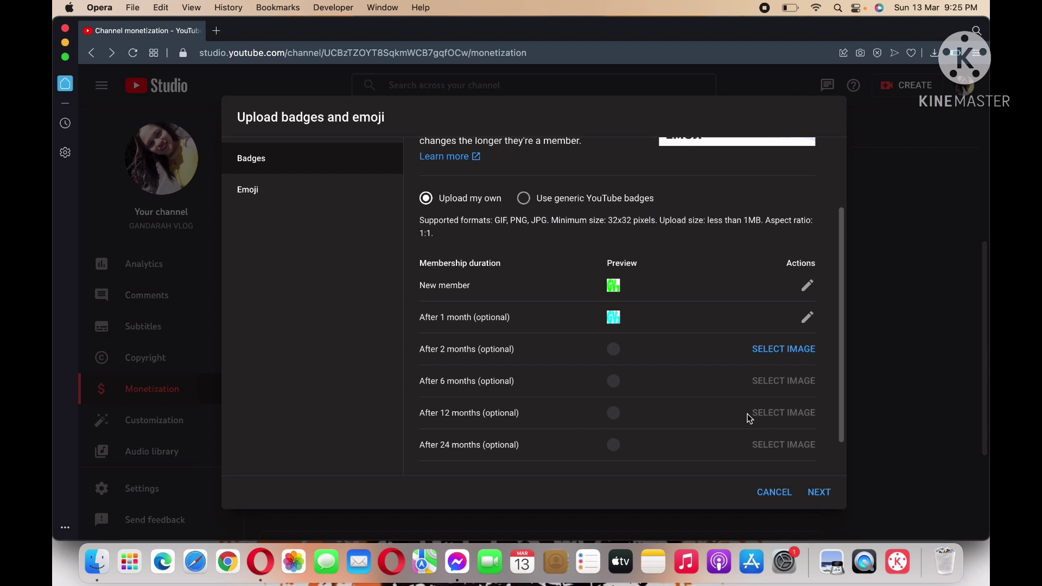
Upload the yellow GV3 image from the Photos library as the After 2 months badge.
{"action": "left_click", "coordinate": [784, 350]}
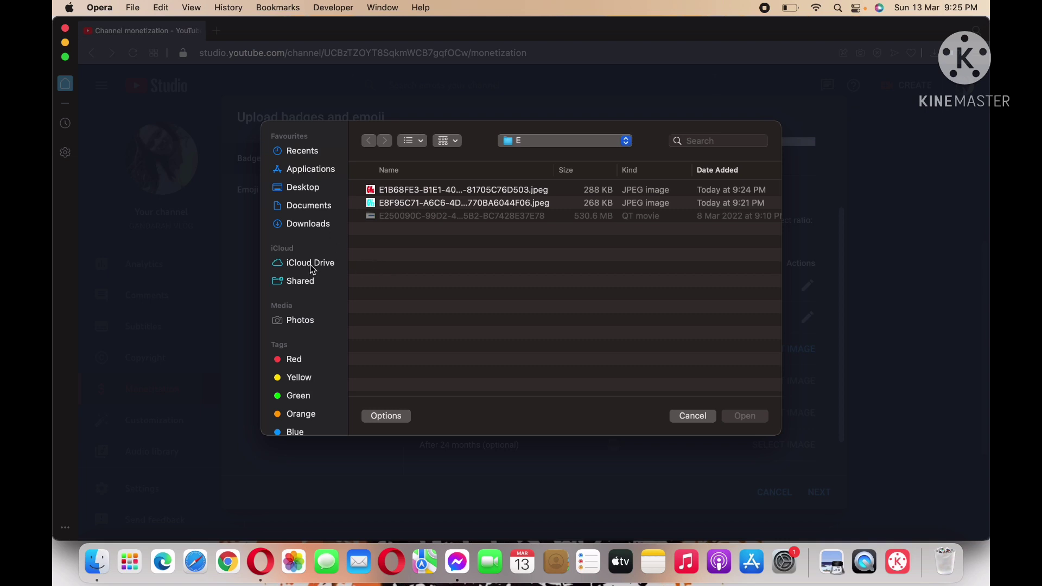
{"action": "left_click", "coordinate": [306, 322]}
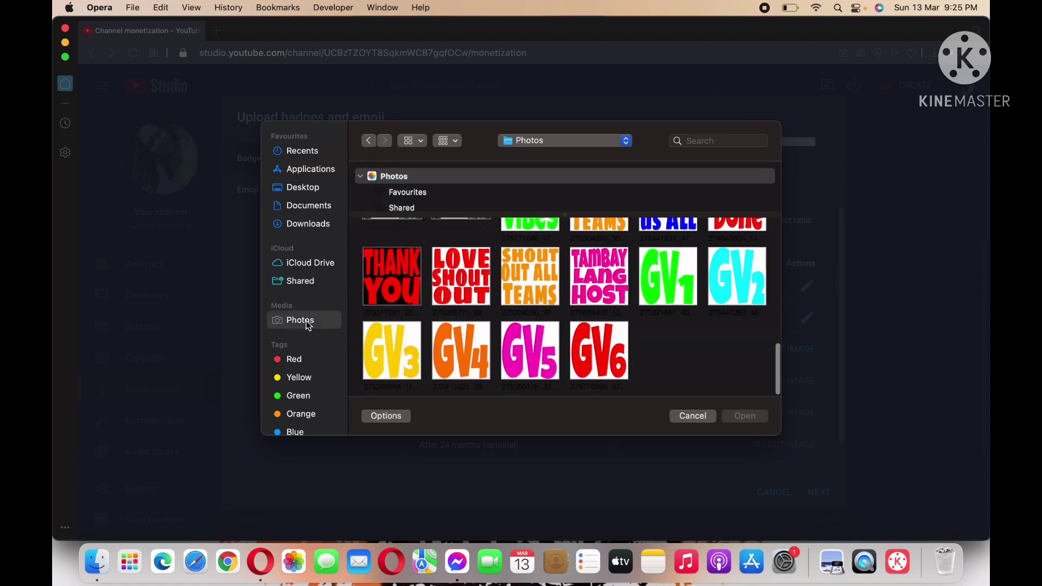
{"action": "left_click", "coordinate": [397, 363]}
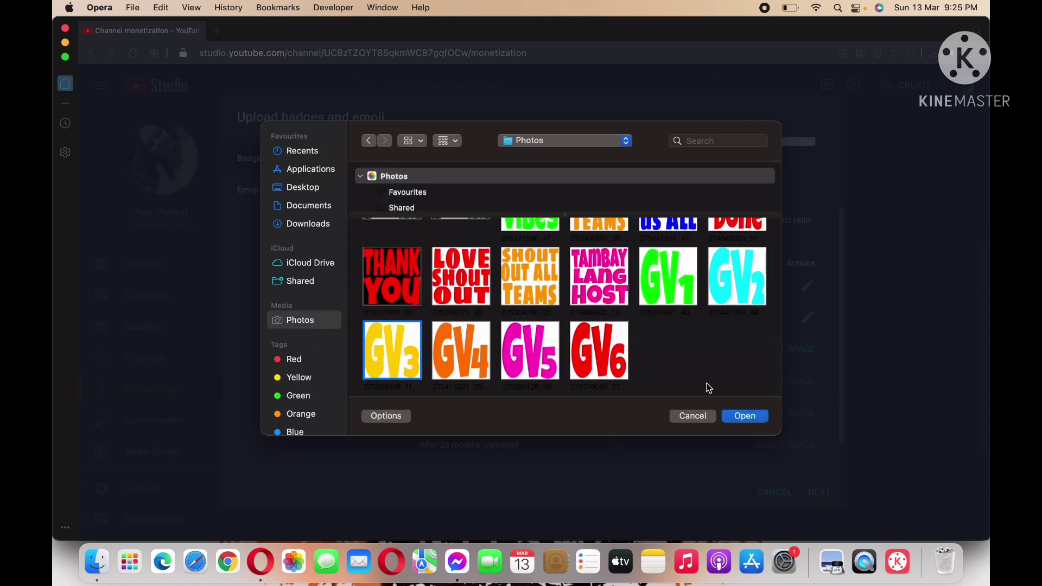
{"action": "left_click", "coordinate": [742, 416]}
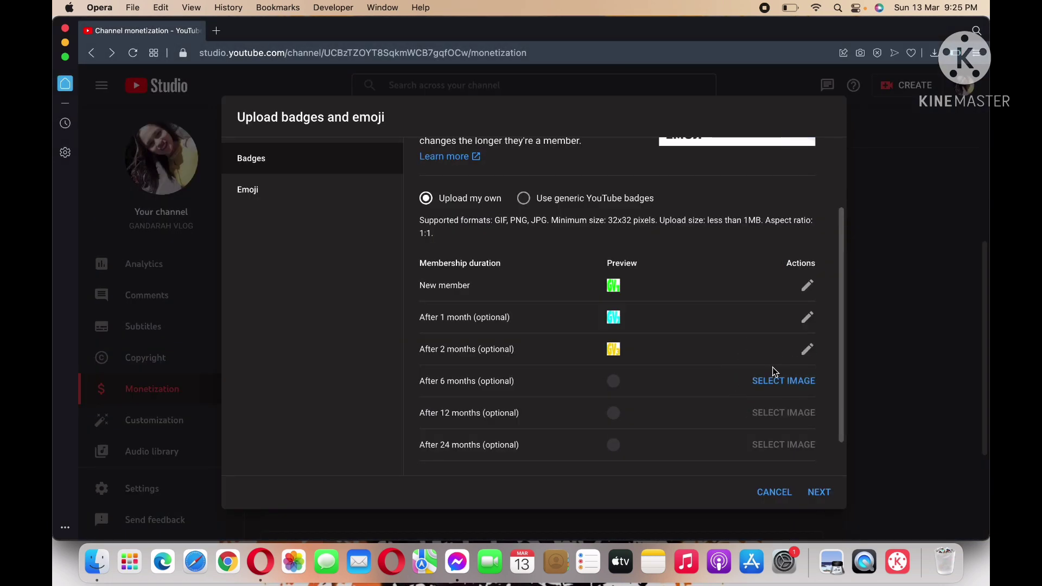
Upload the orange GV4 image from the Photos library as the After 6 months badge.
{"action": "left_click", "coordinate": [788, 382]}
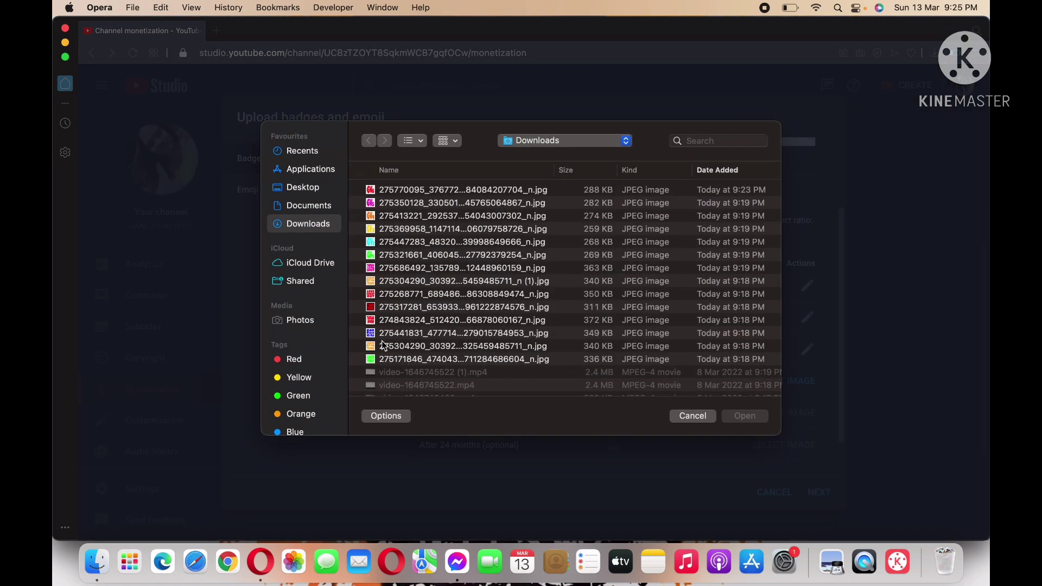
{"action": "left_click", "coordinate": [300, 320]}
{"action": "left_click", "coordinate": [460, 356]}
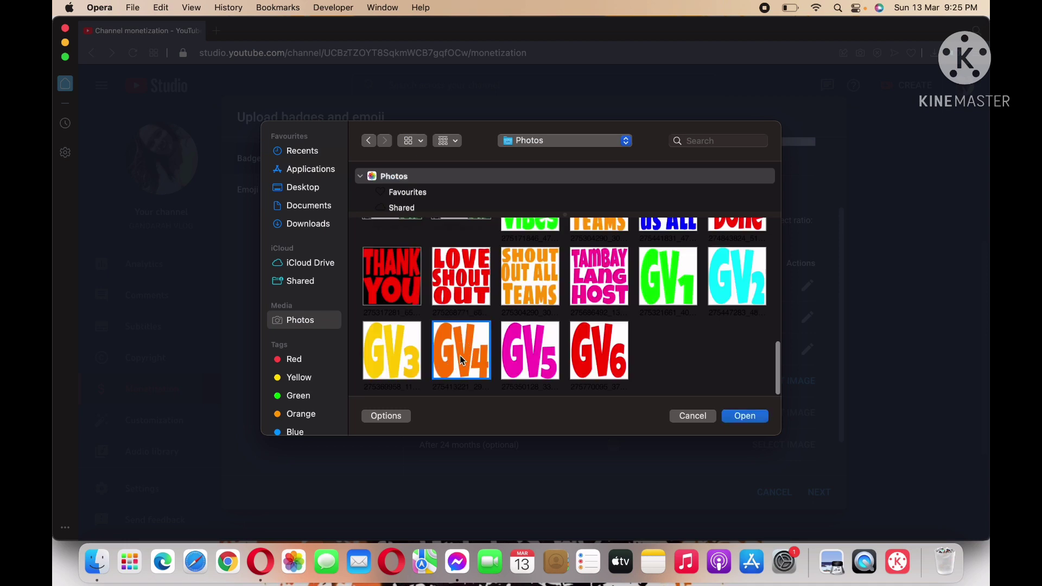
{"action": "left_click", "coordinate": [752, 421]}
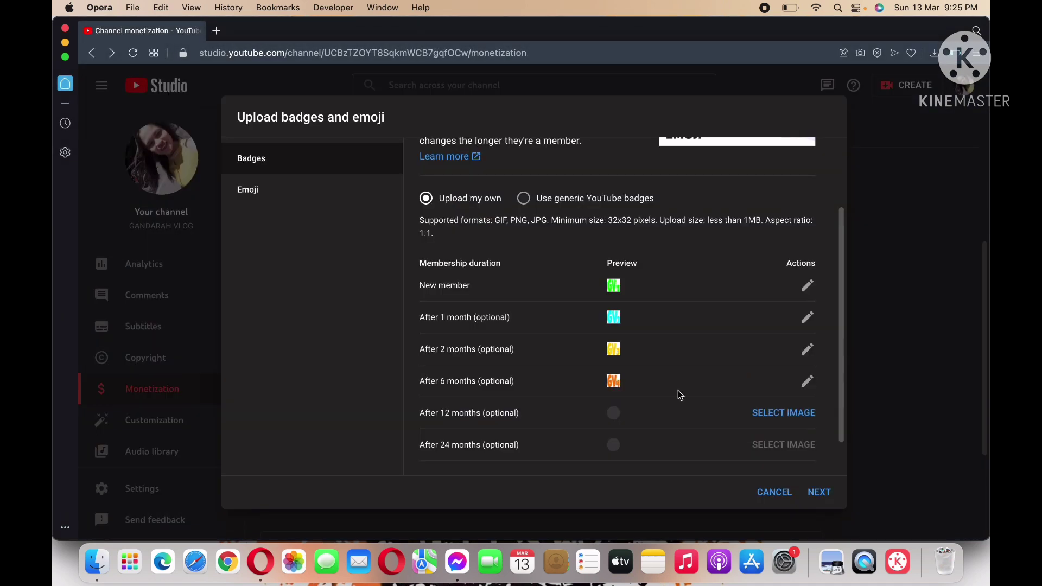
Upload the magenta GV5 image from the Photos library as the After 12 months badge.
{"action": "left_click", "coordinate": [778, 414]}
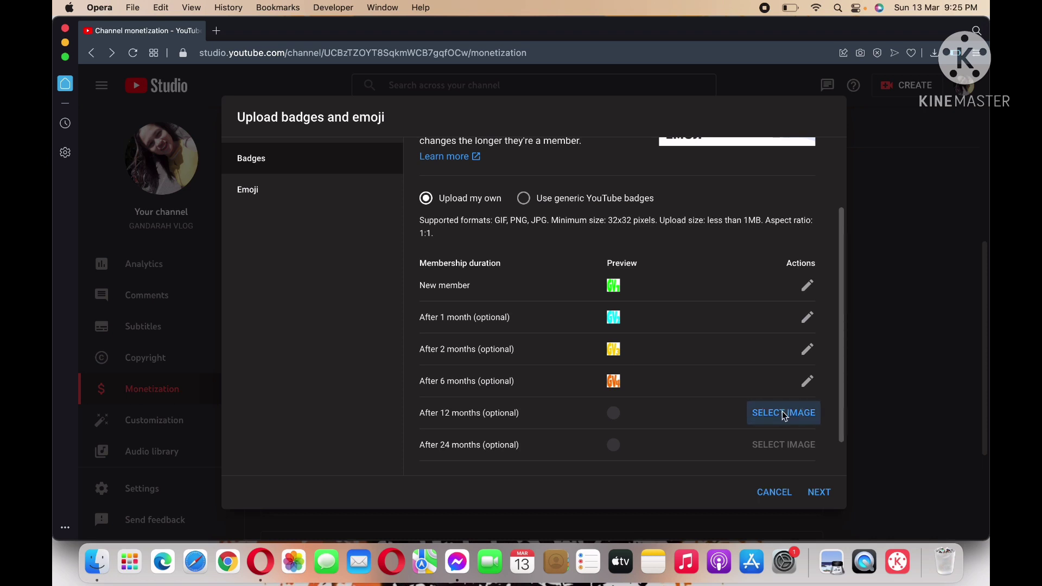
{"action": "left_click", "coordinate": [301, 321]}
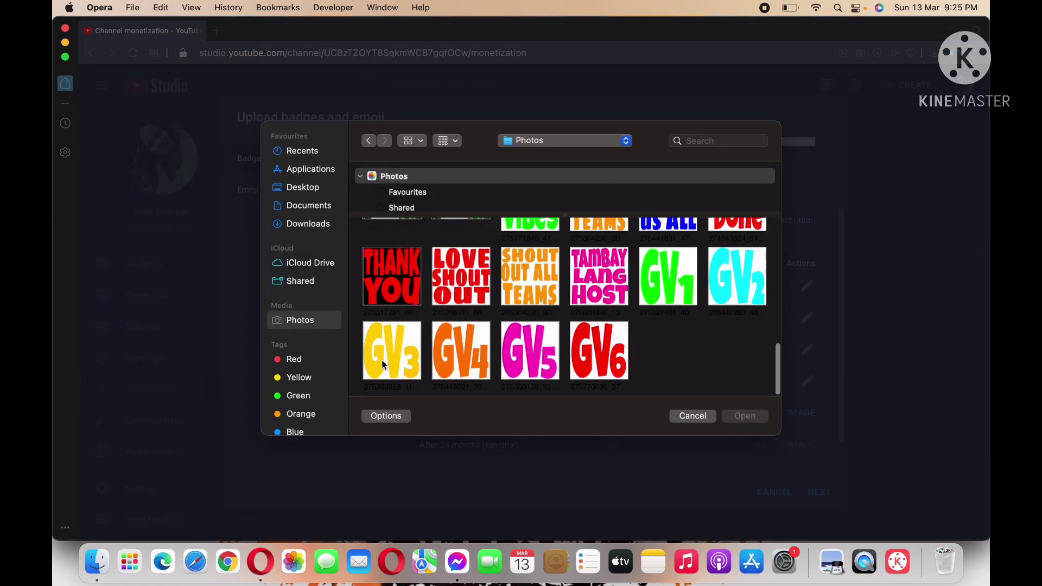
{"action": "left_click", "coordinate": [543, 360]}
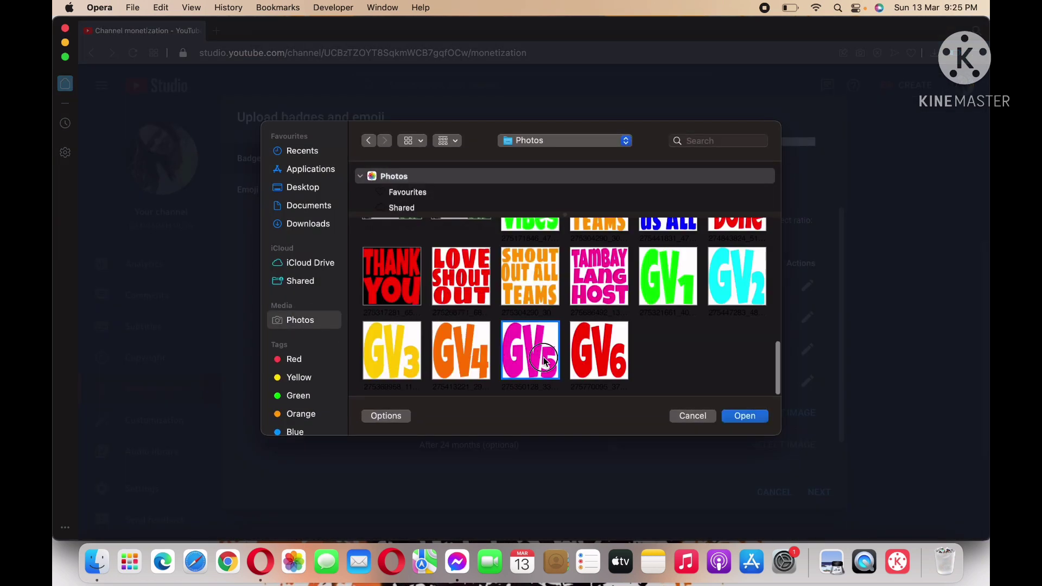
{"action": "left_click", "coordinate": [733, 414]}
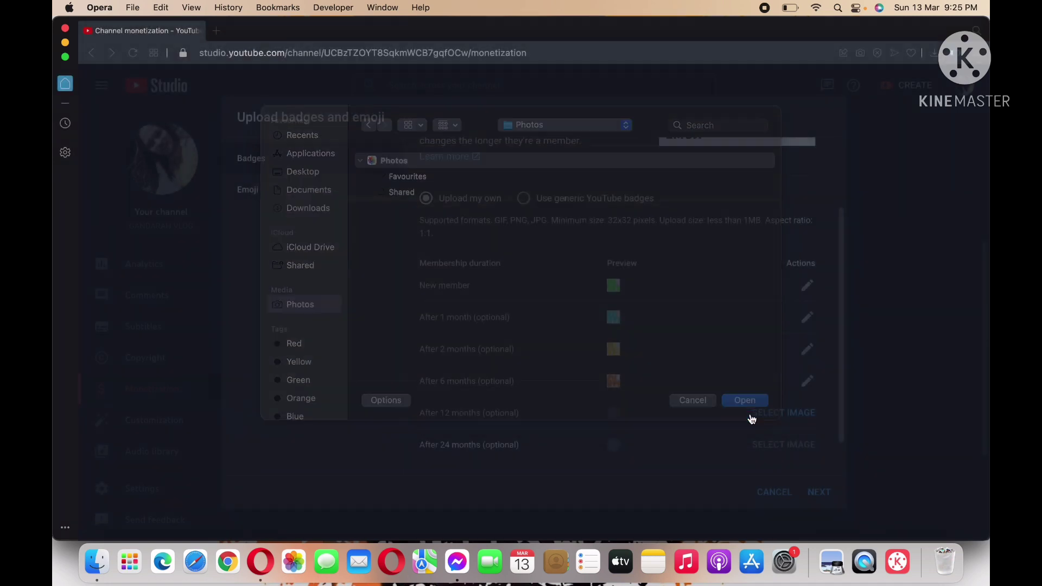
Upload the red GV6 image from the Photos library as the After 24 months badge.
{"action": "left_click", "coordinate": [784, 446]}
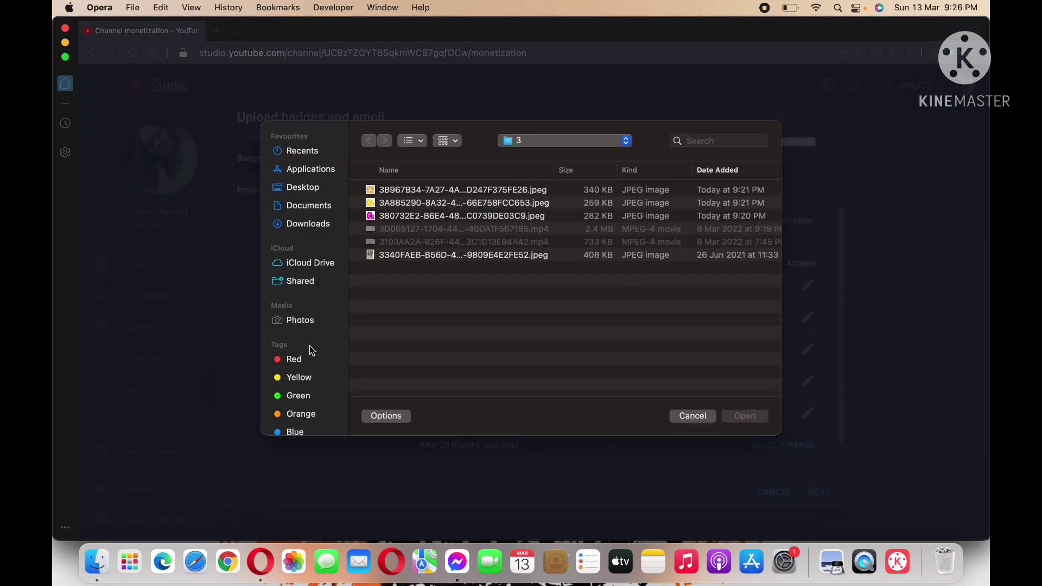
{"action": "left_click", "coordinate": [303, 324]}
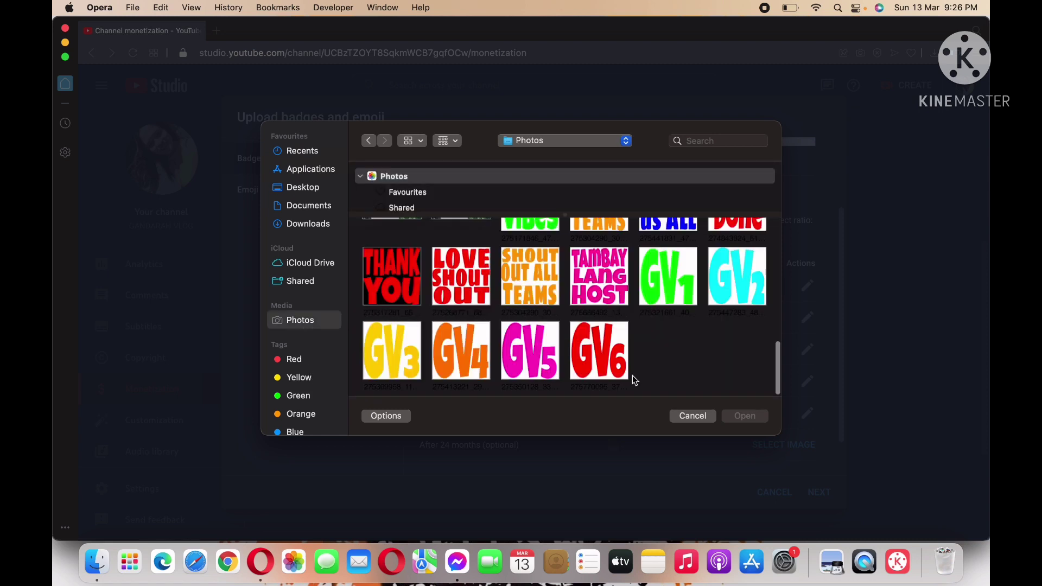
{"action": "left_click", "coordinate": [602, 355]}
{"action": "left_click", "coordinate": [744, 415]}
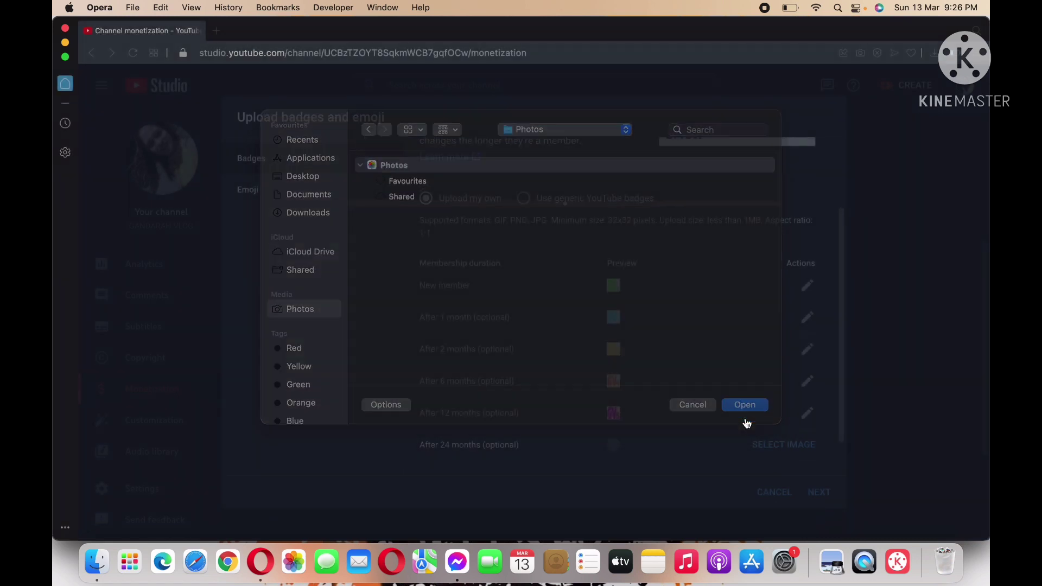
Continue from the badges to the emoji upload and switch the emoji preview to the light theme.
{"action": "scroll", "coordinate": [701, 429], "scroll_direction": "down", "scroll_amount": 2}
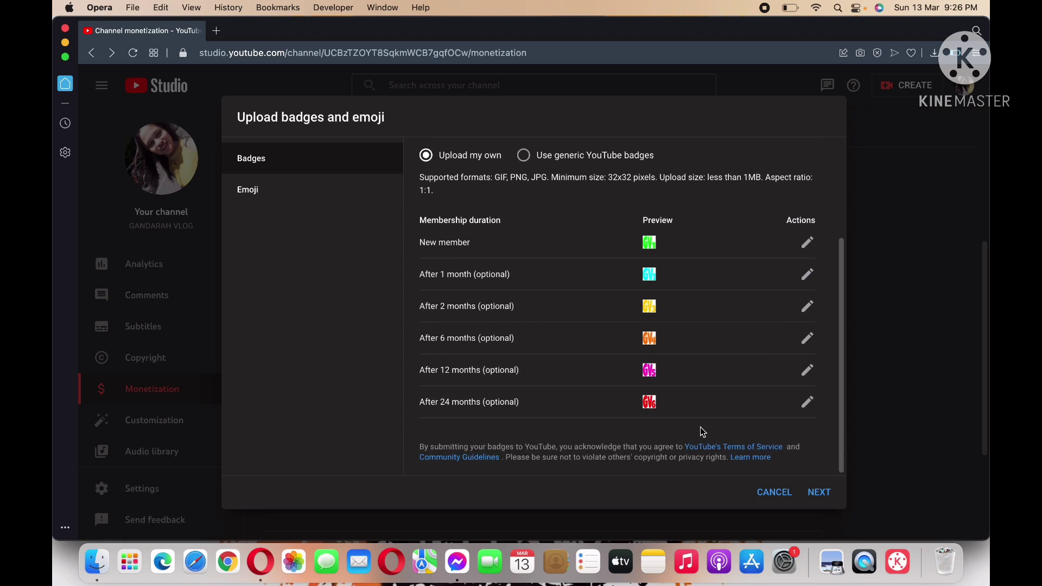
{"action": "left_click", "coordinate": [819, 493]}
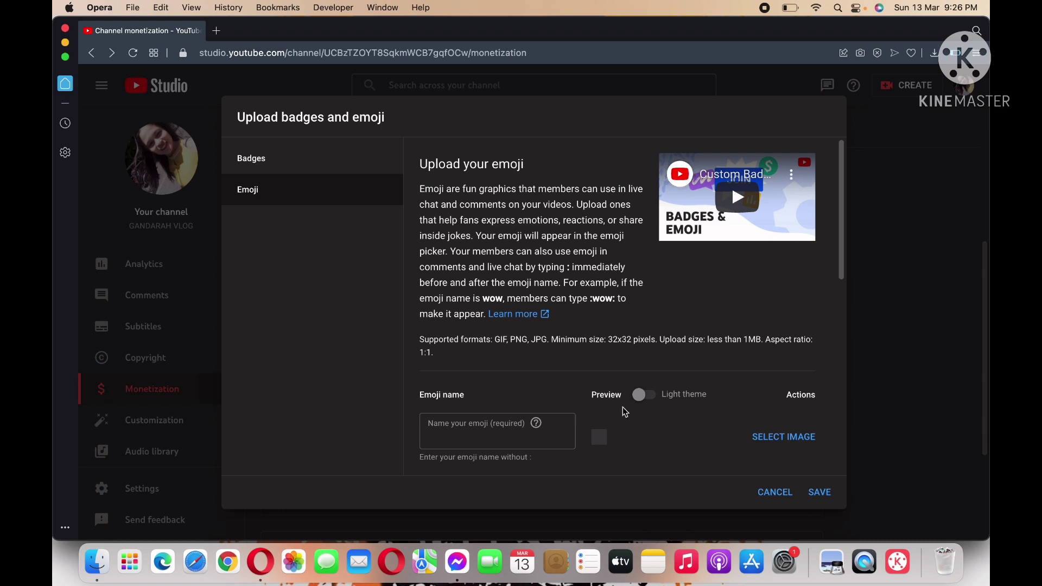
{"action": "scroll", "coordinate": [623, 407], "scroll_direction": "down", "scroll_amount": 1}
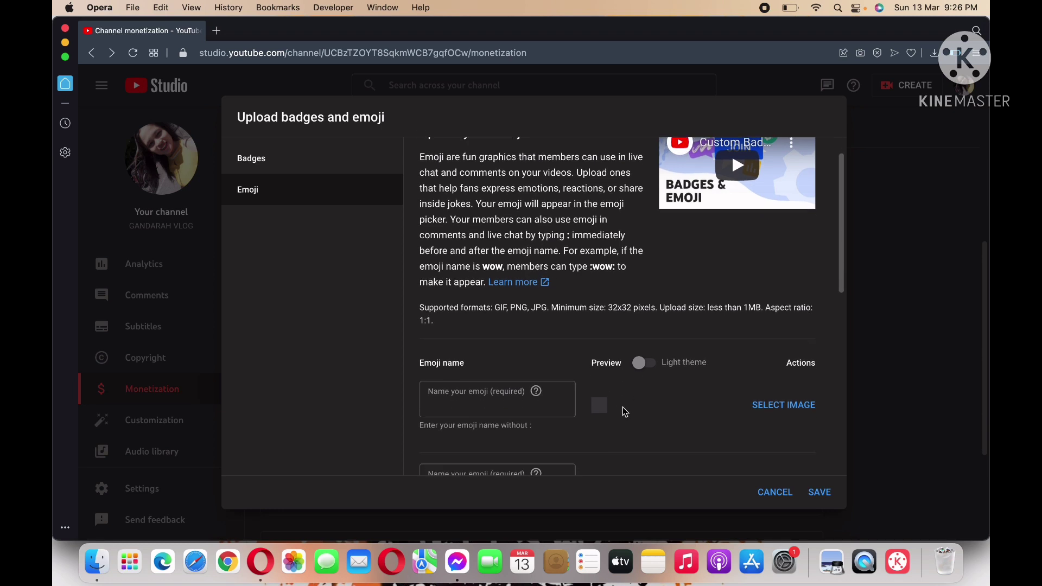
{"action": "left_click", "coordinate": [645, 363]}
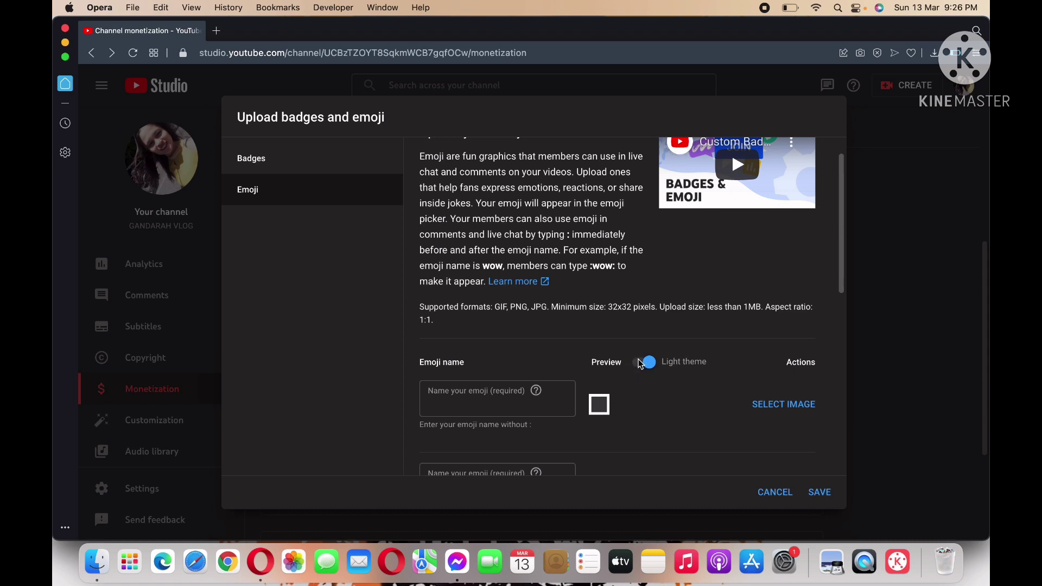
{"action": "scroll", "coordinate": [759, 418], "scroll_direction": "down", "scroll_amount": 1}
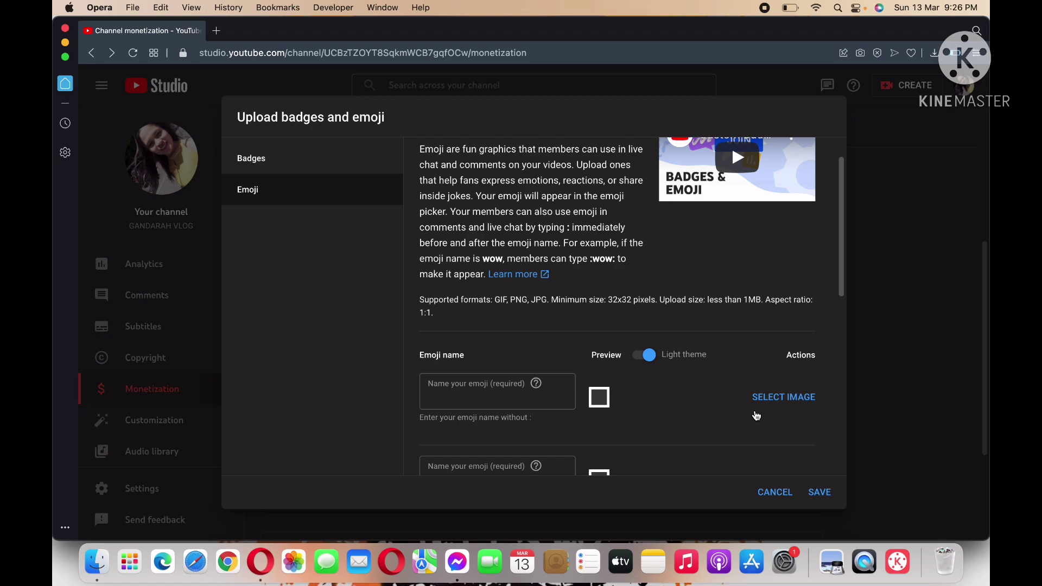
Upload the red THANK YOU image from the Photos library as the first emoji.
{"action": "left_click", "coordinate": [786, 389]}
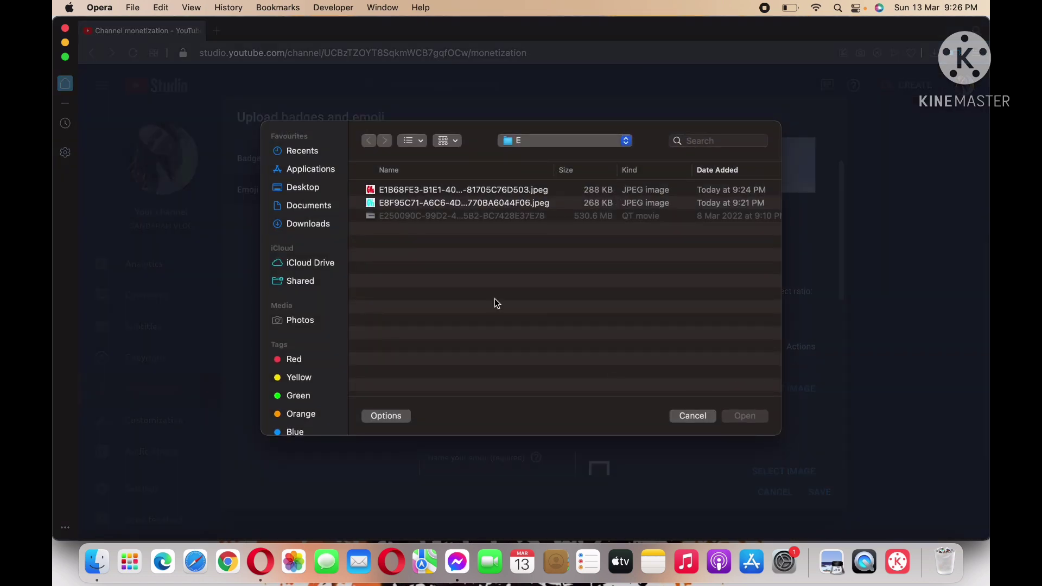
{"action": "left_click", "coordinate": [304, 321]}
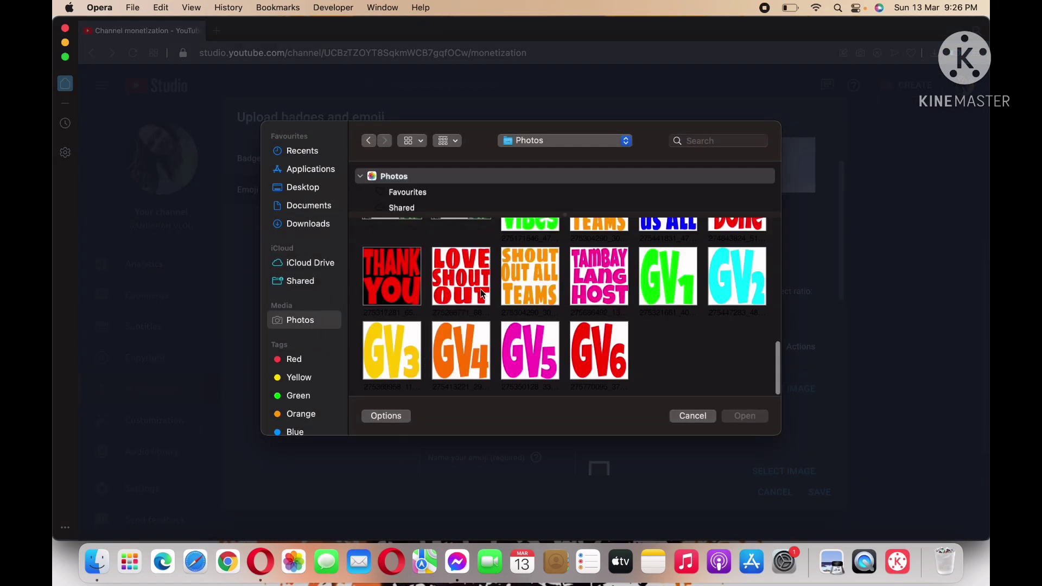
{"action": "scroll", "coordinate": [507, 273], "scroll_direction": "up", "scroll_amount": 5}
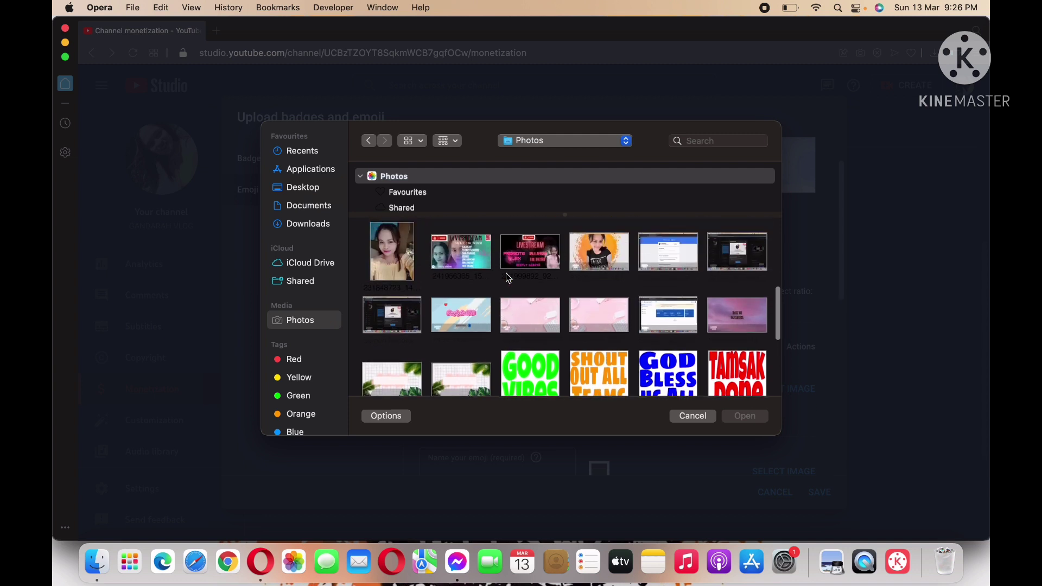
{"action": "scroll", "coordinate": [508, 277], "scroll_direction": "down", "scroll_amount": 5}
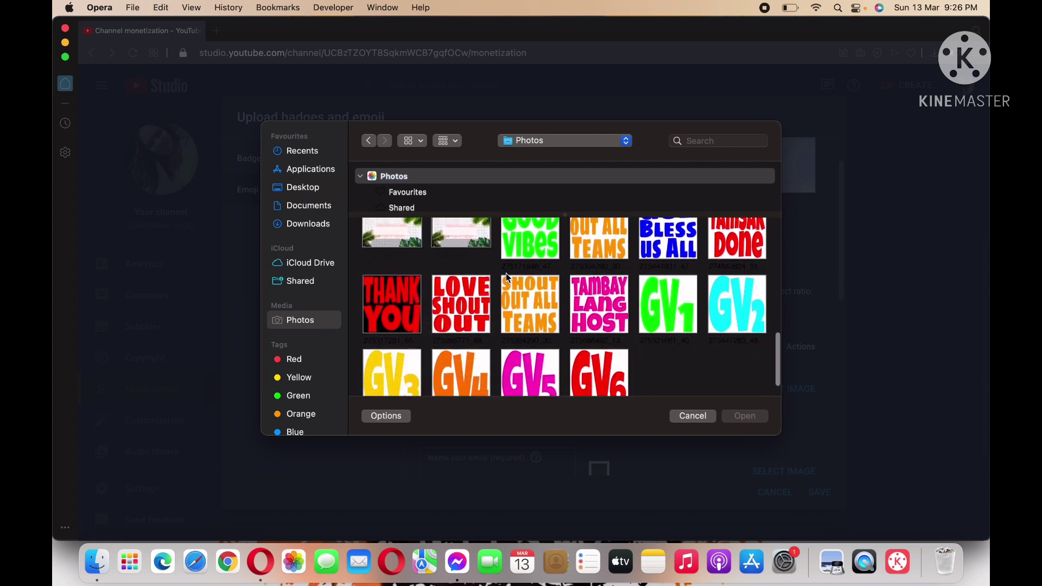
{"action": "scroll", "coordinate": [508, 277], "scroll_direction": "down", "scroll_amount": 1}
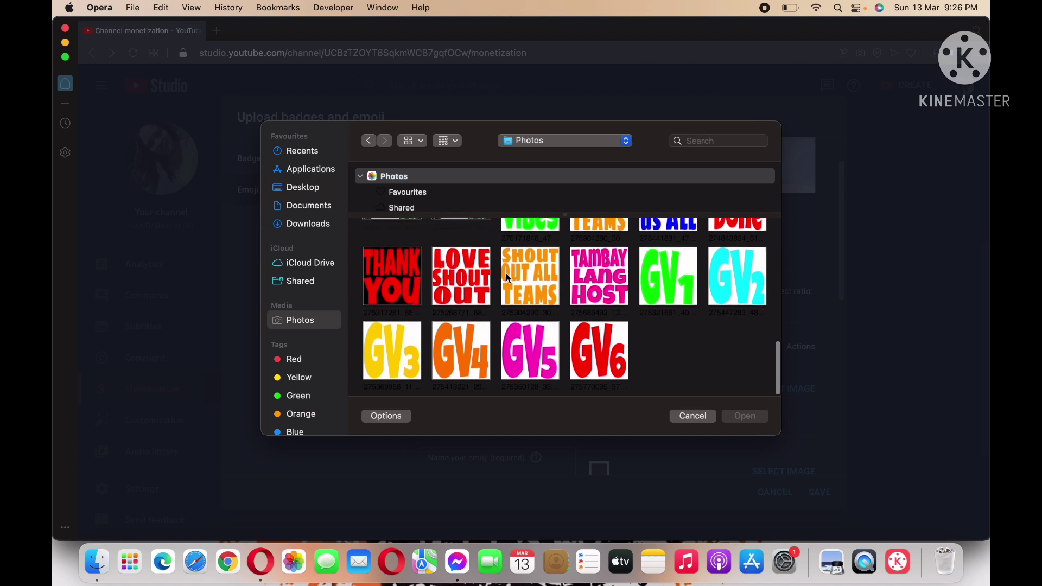
{"action": "left_click", "coordinate": [388, 271]}
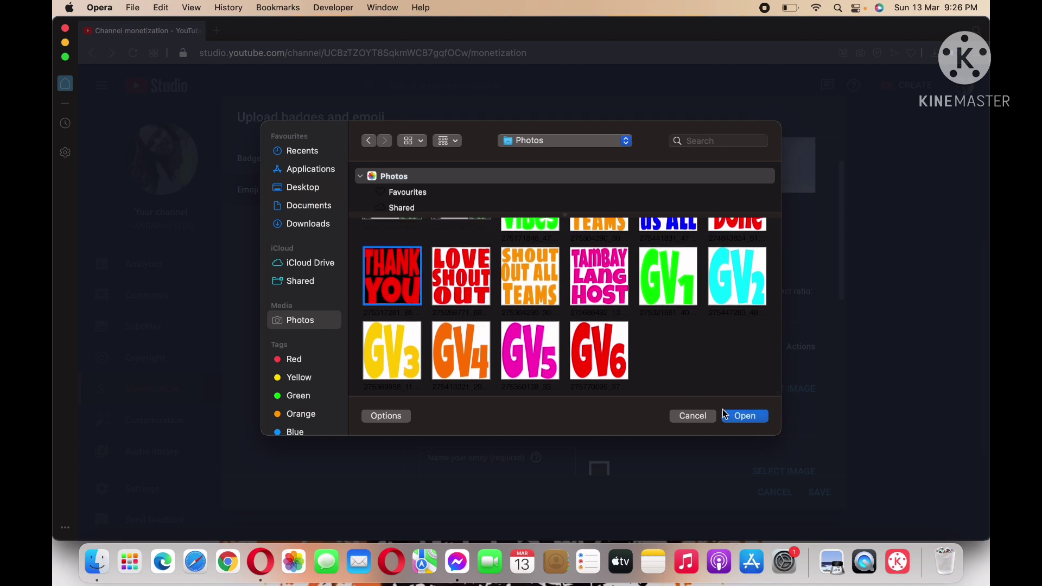
{"action": "left_click", "coordinate": [754, 418]}
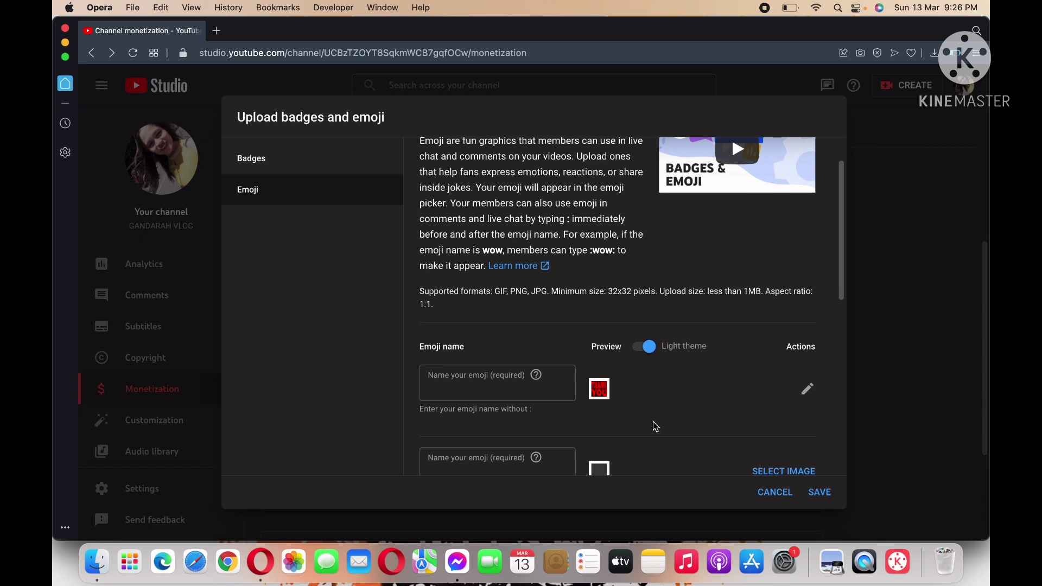
Name the first emoji, the THANK YOU image, "thank".
{"action": "left_click", "coordinate": [472, 384]}
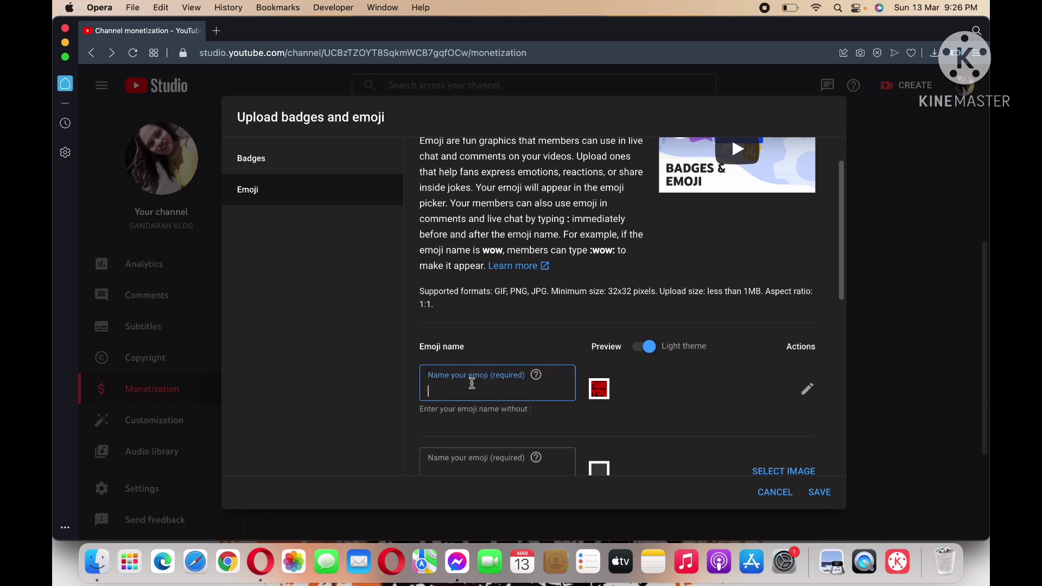
{"action": "type", "text": "TH"}
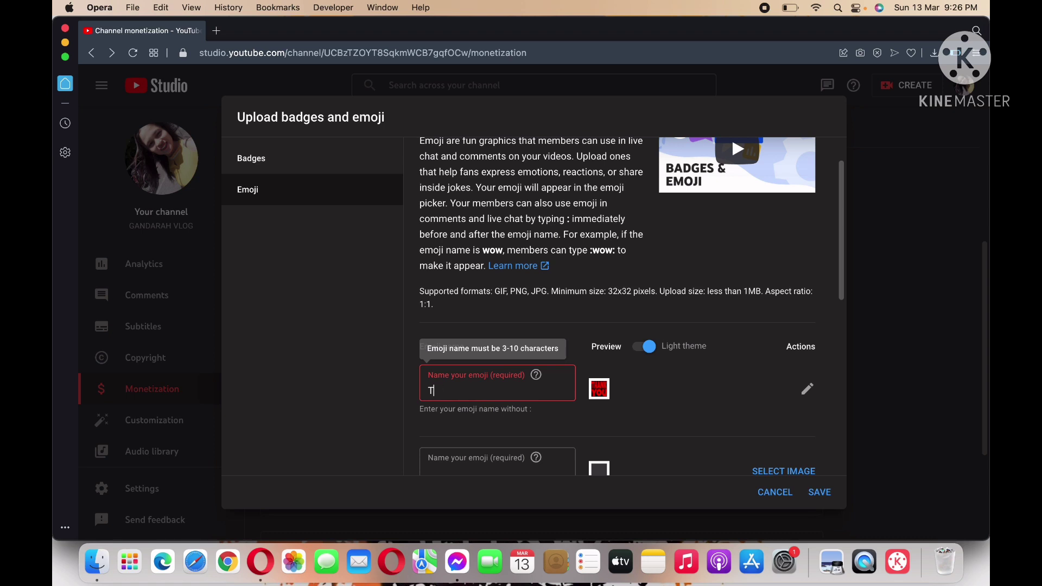
{"action": "key", "text": "BackSpace"}
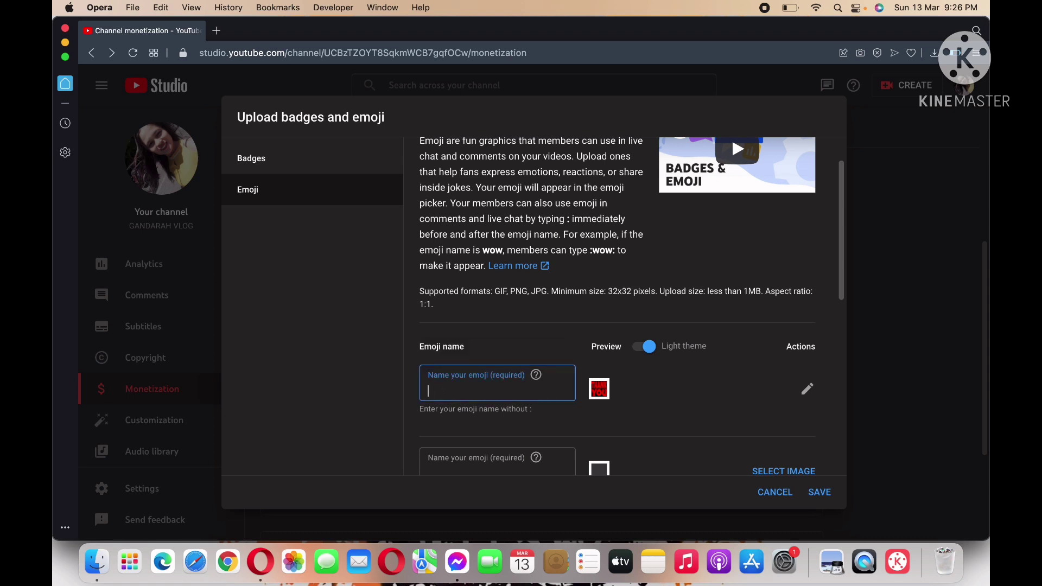
{"action": "type", "text": "thank"}
Upload the orange SHOUT OUT ALL TEAMS image from the Photos library as the second emoji.
{"action": "scroll", "coordinate": [483, 396], "scroll_direction": "down", "scroll_amount": 3}
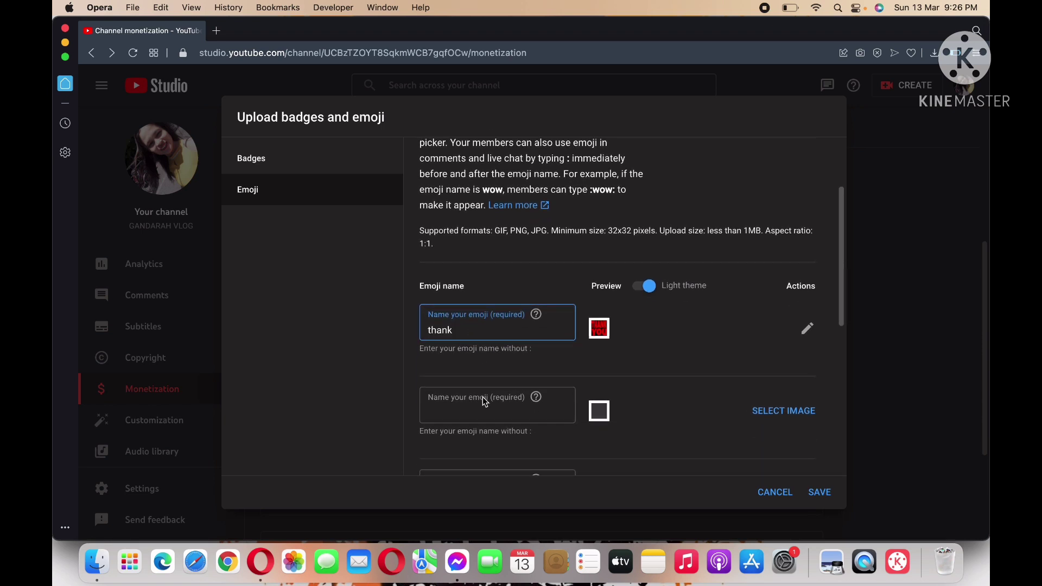
{"action": "left_click", "coordinate": [793, 405]}
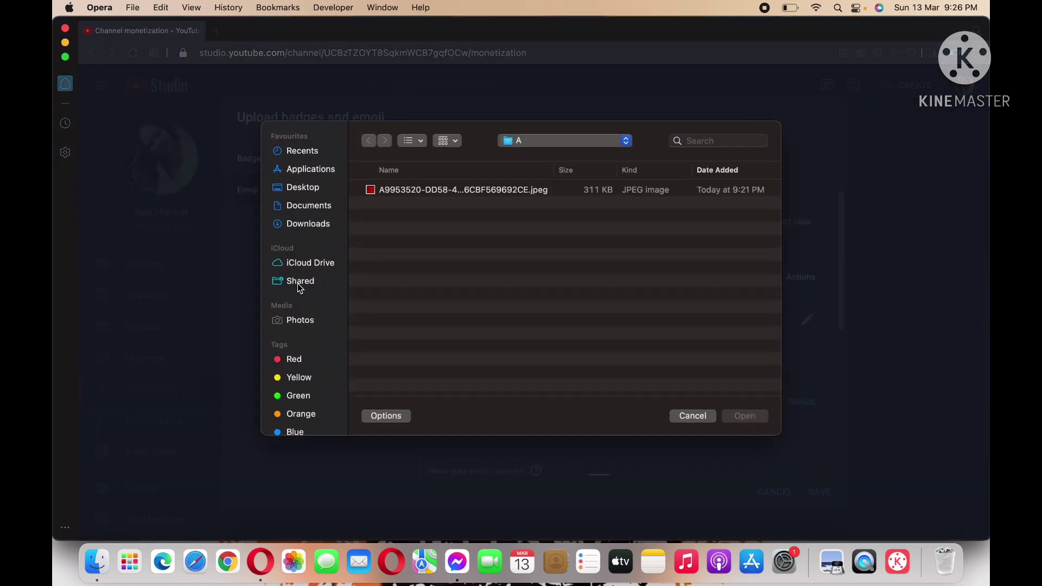
{"action": "left_click", "coordinate": [296, 320]}
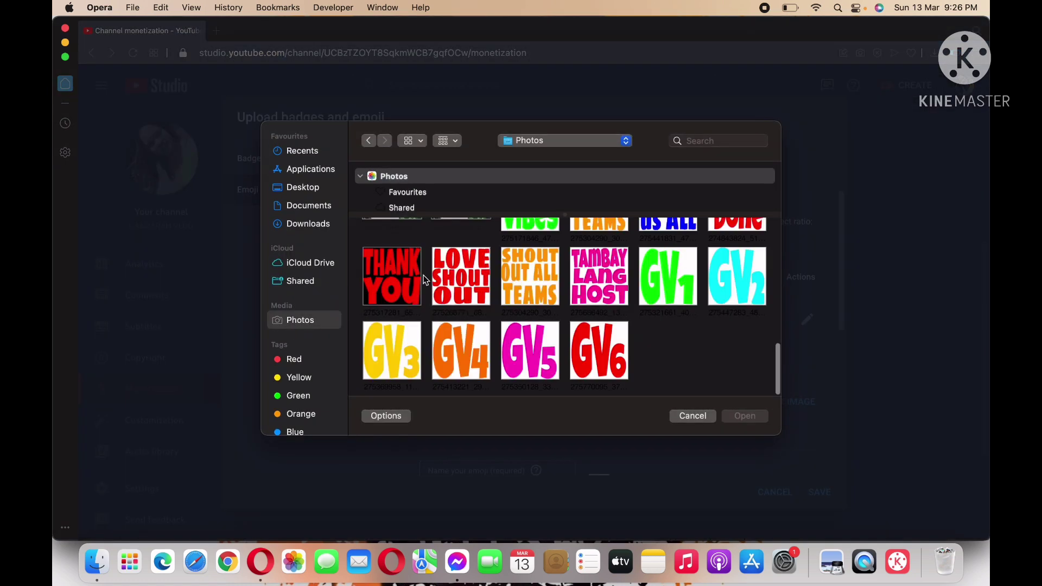
{"action": "left_click", "coordinate": [546, 289]}
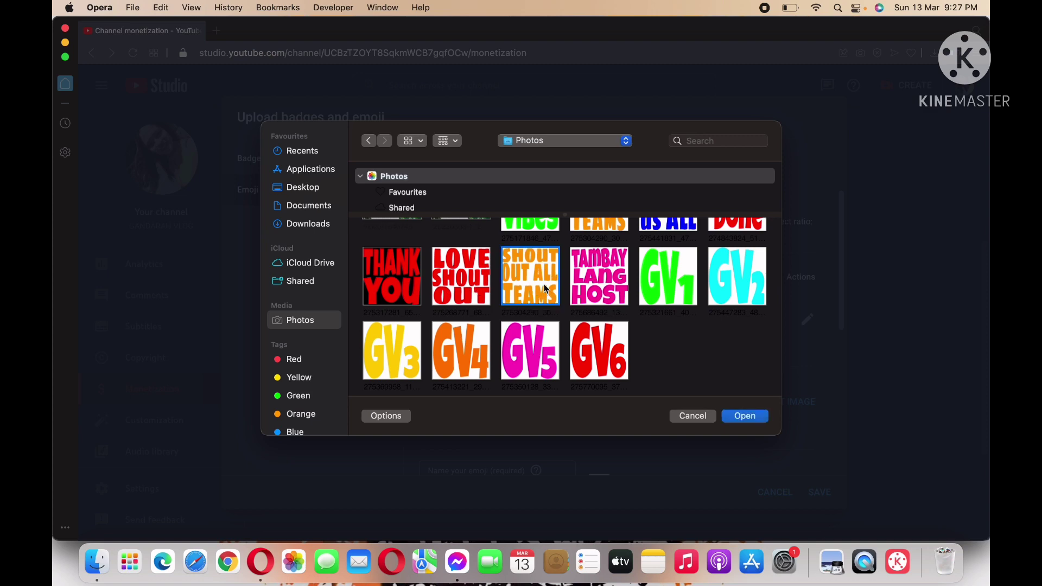
{"action": "left_click", "coordinate": [744, 417]}
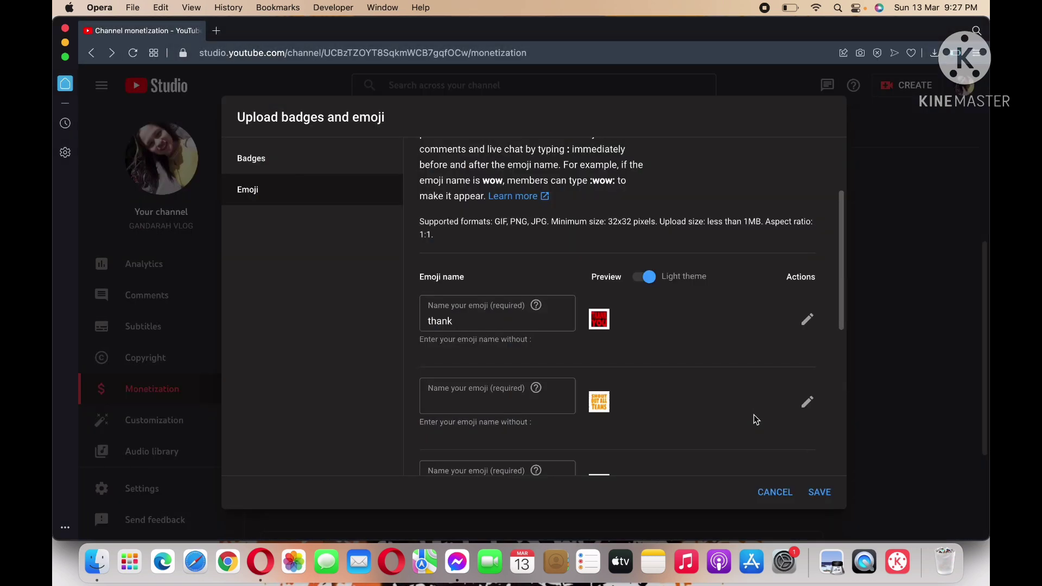
Name the second emoji, the SHOUT OUT ALL TEAMS image, "mlso".
{"action": "left_click", "coordinate": [441, 402]}
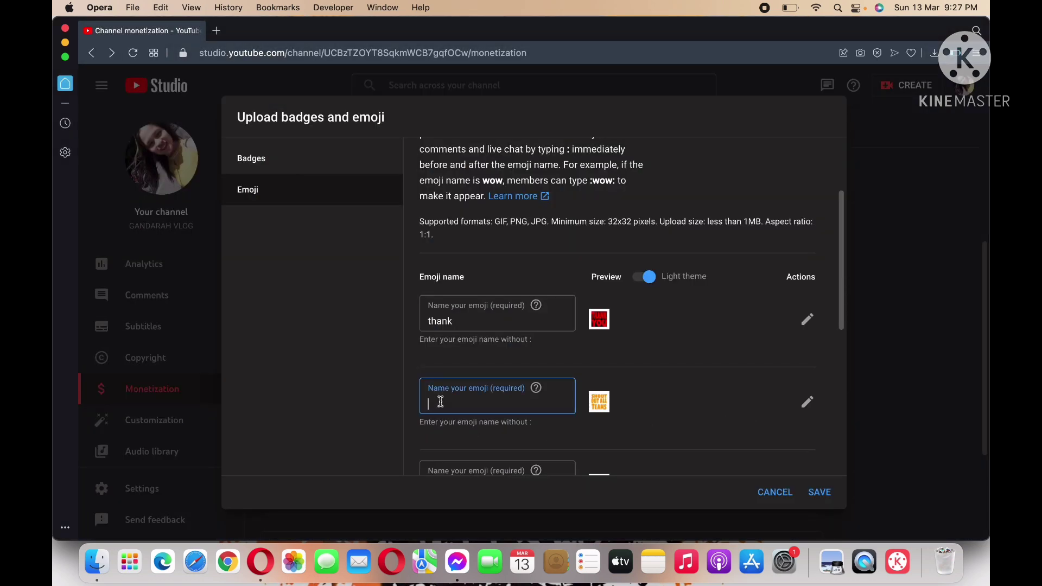
{"action": "type", "text": "mso"}
{"action": "key", "text": "BackSpace"}
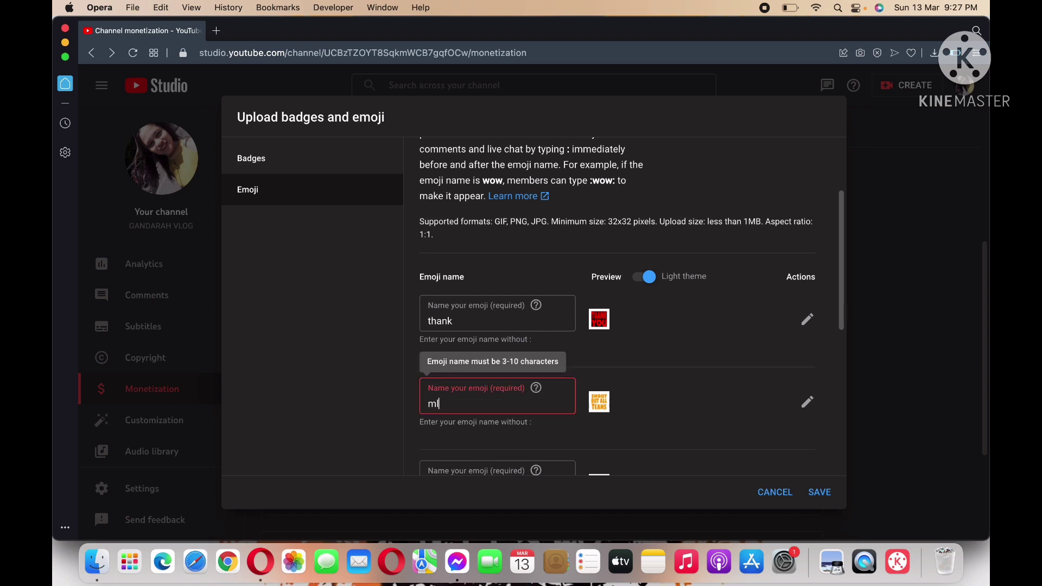
{"action": "type", "text": "so"}
Upload the magenta TAMBAY LANG HOST image from the Photos library as the third emoji.
{"action": "scroll", "coordinate": [629, 453], "scroll_direction": "down", "scroll_amount": 2}
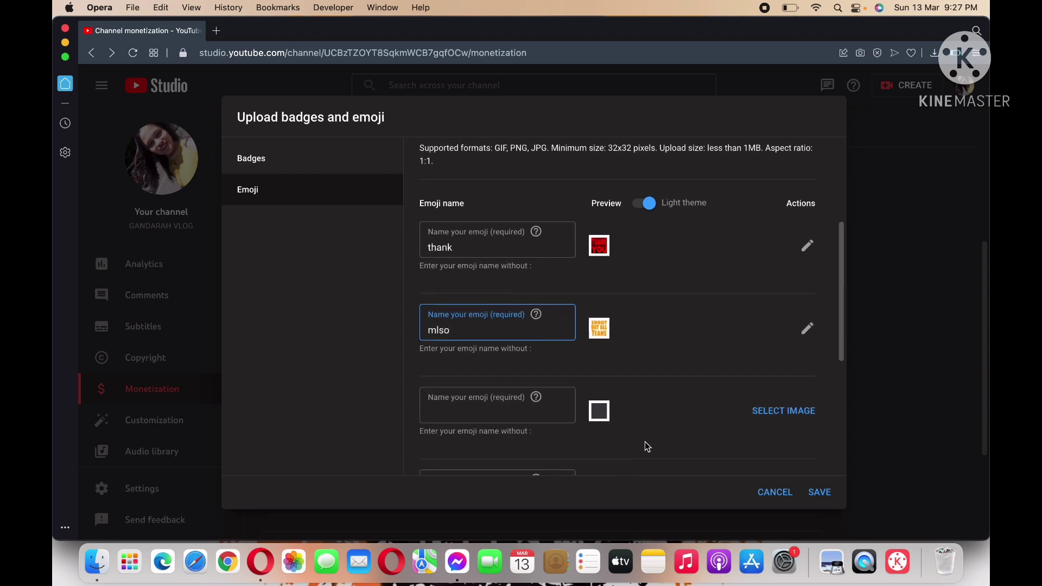
{"action": "left_click", "coordinate": [791, 413]}
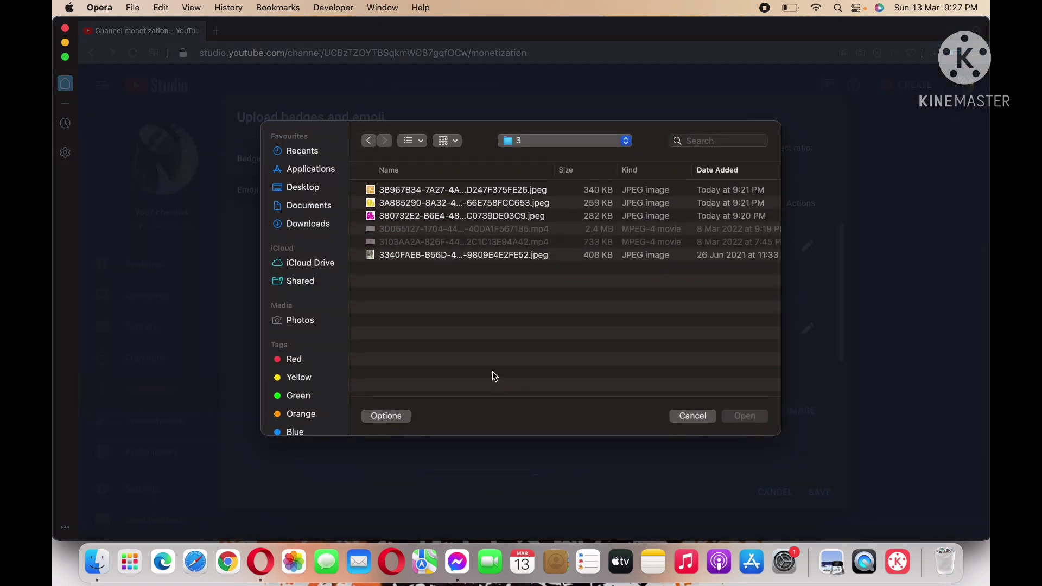
{"action": "left_click", "coordinate": [309, 325]}
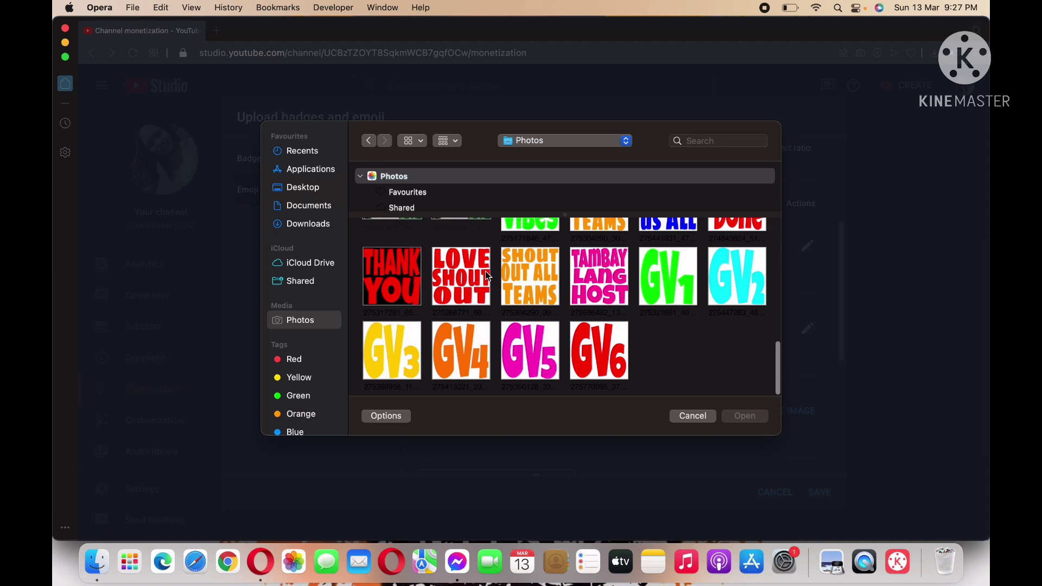
{"action": "left_click", "coordinate": [607, 282]}
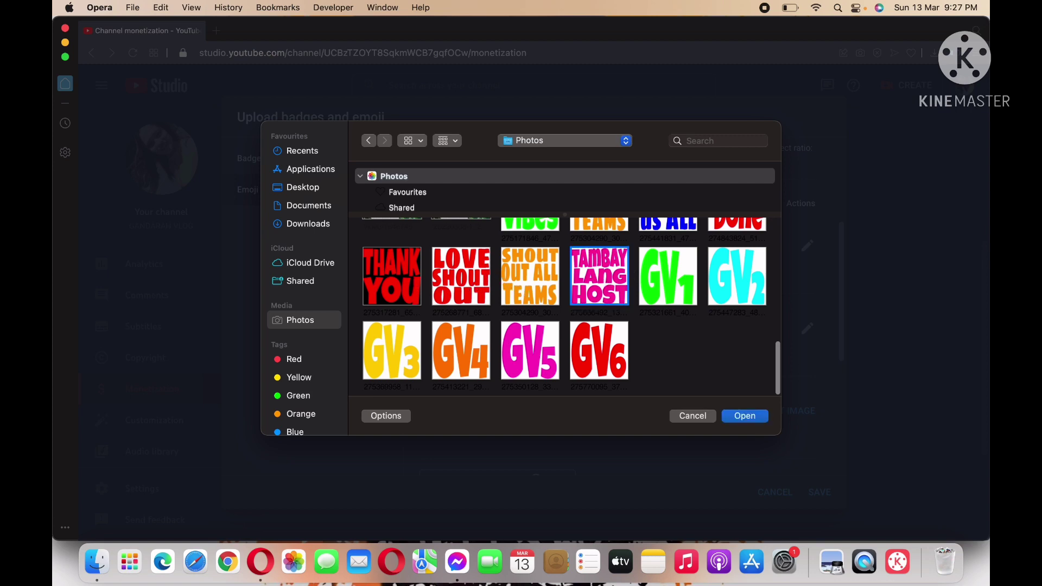
{"action": "left_click", "coordinate": [755, 417]}
Upload the red TAMSAK DONE image from the Photos library as the fourth emoji.
{"action": "scroll", "coordinate": [618, 384], "scroll_direction": "down", "scroll_amount": 3}
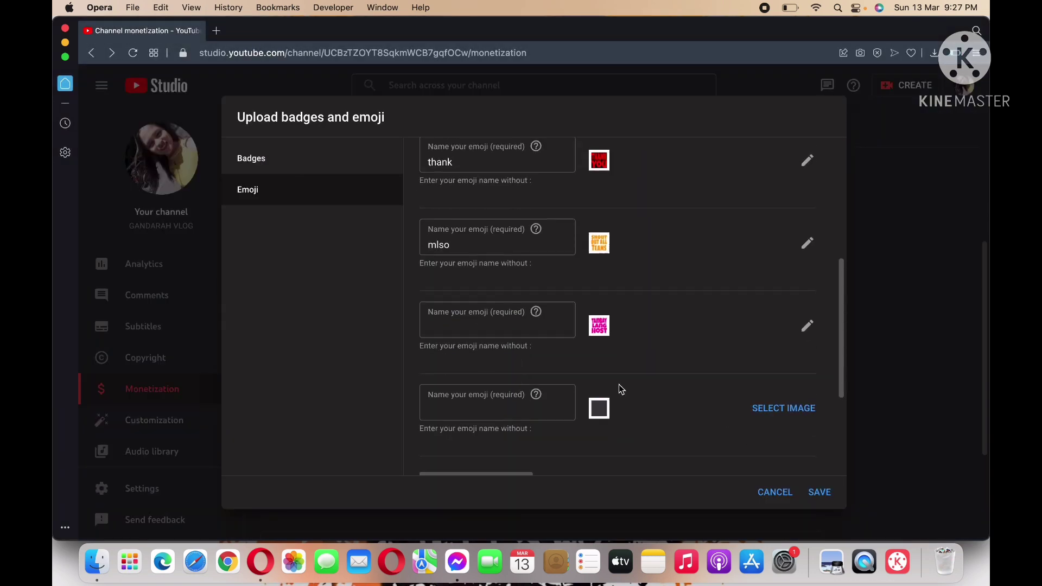
{"action": "left_click", "coordinate": [784, 408]}
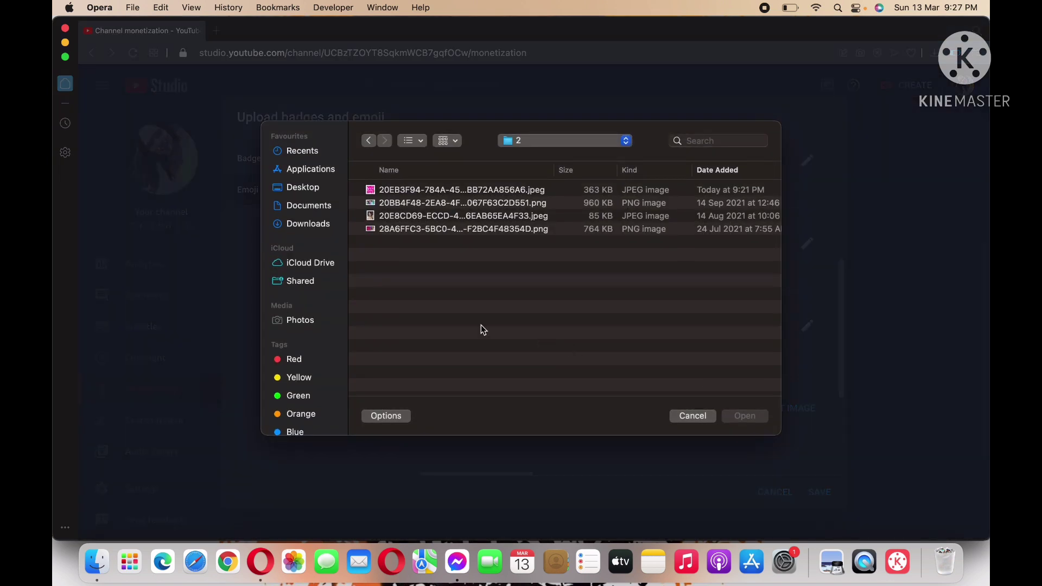
{"action": "left_click", "coordinate": [306, 320]}
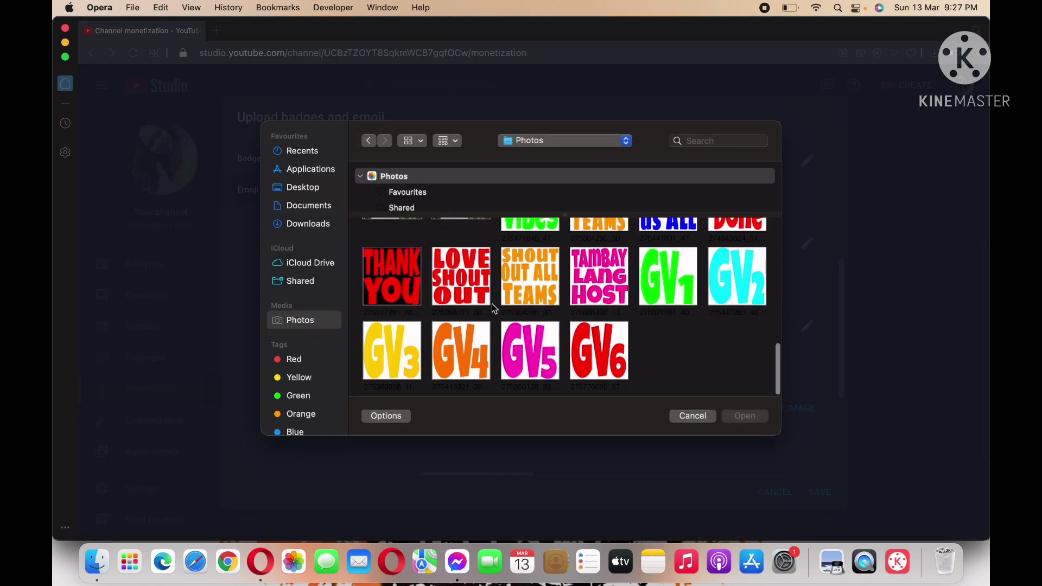
{"action": "scroll", "coordinate": [580, 310], "scroll_direction": "up", "scroll_amount": 2}
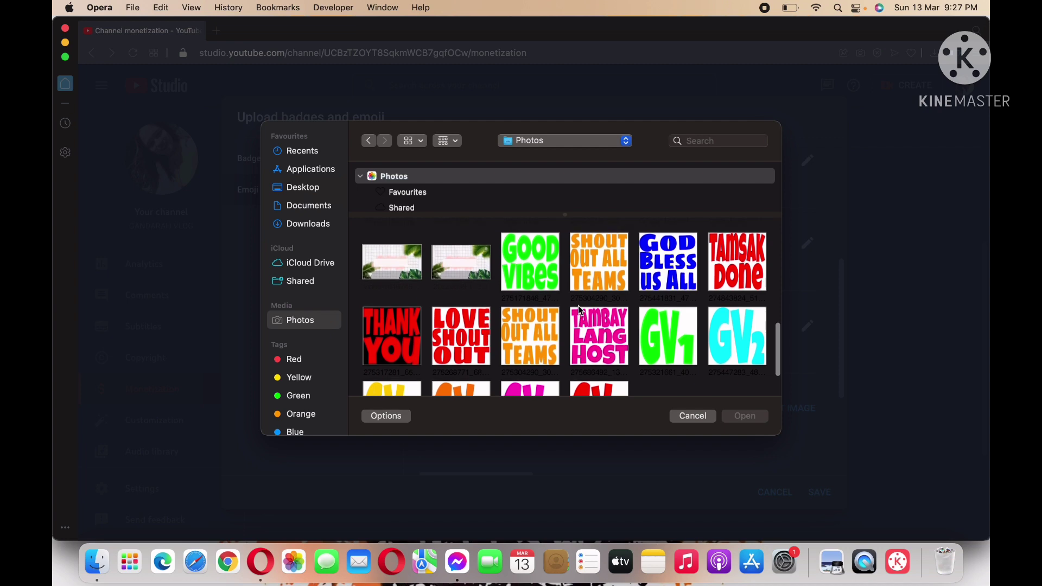
{"action": "left_click", "coordinate": [747, 267]}
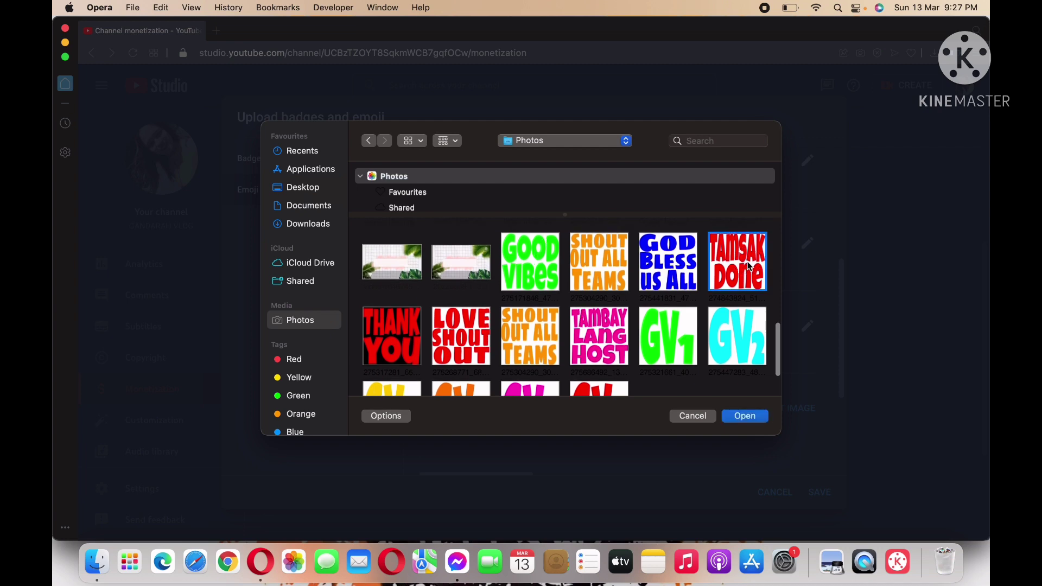
{"action": "left_click", "coordinate": [749, 415]}
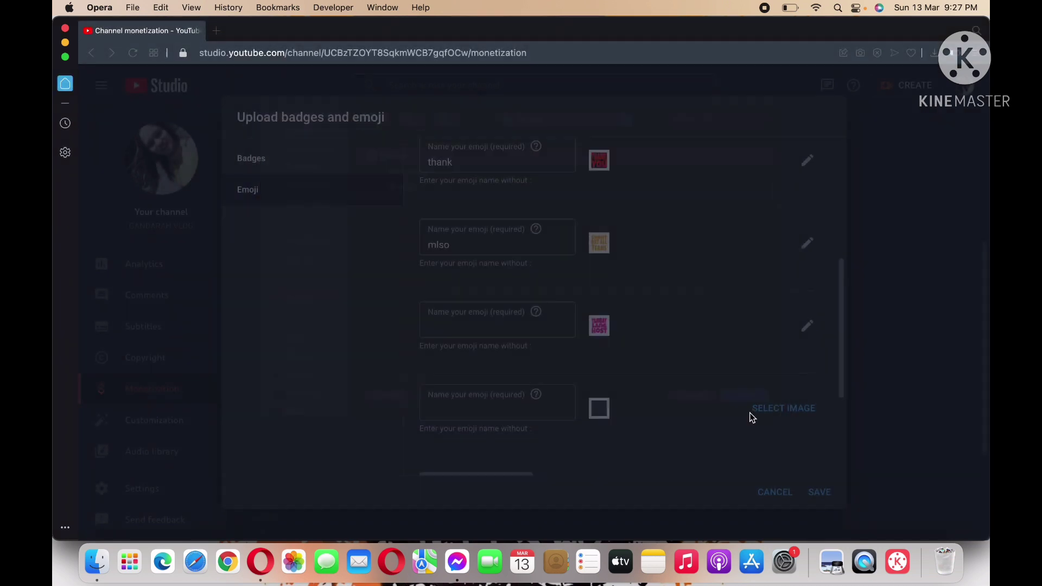
Name the third emoji "tambay" and the fourth emoji "sok".
{"action": "left_click", "coordinate": [442, 319]}
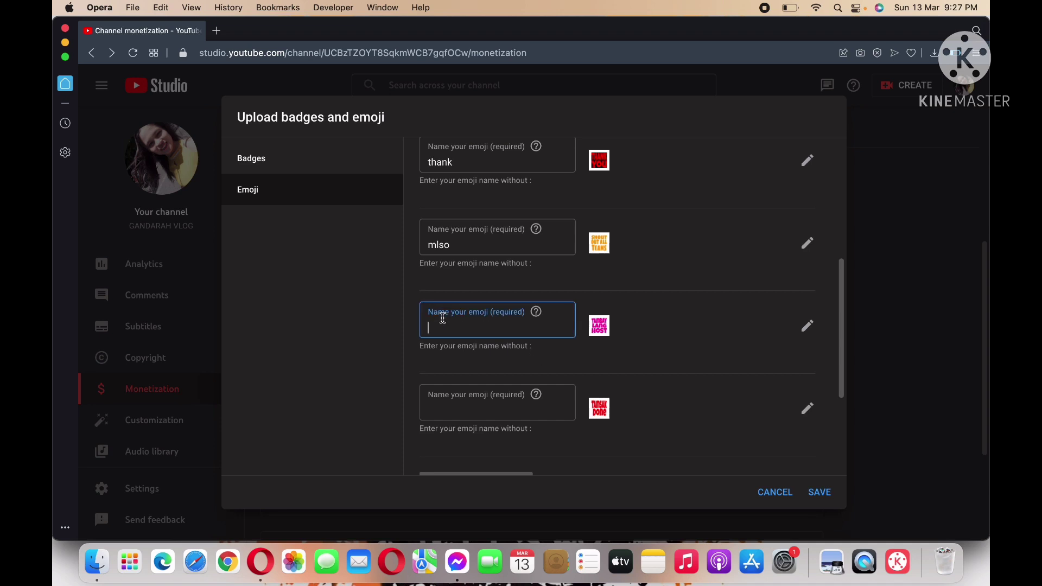
{"action": "type", "text": "so"}
{"action": "key", "text": "BackSpace"}
{"action": "key", "text": "BackSpace"}
{"action": "key", "text": "BackSpace"}
{"action": "type", "text": "tambay"}
{"action": "left_click", "coordinate": [434, 403]}
{"action": "type", "text": "sok"}
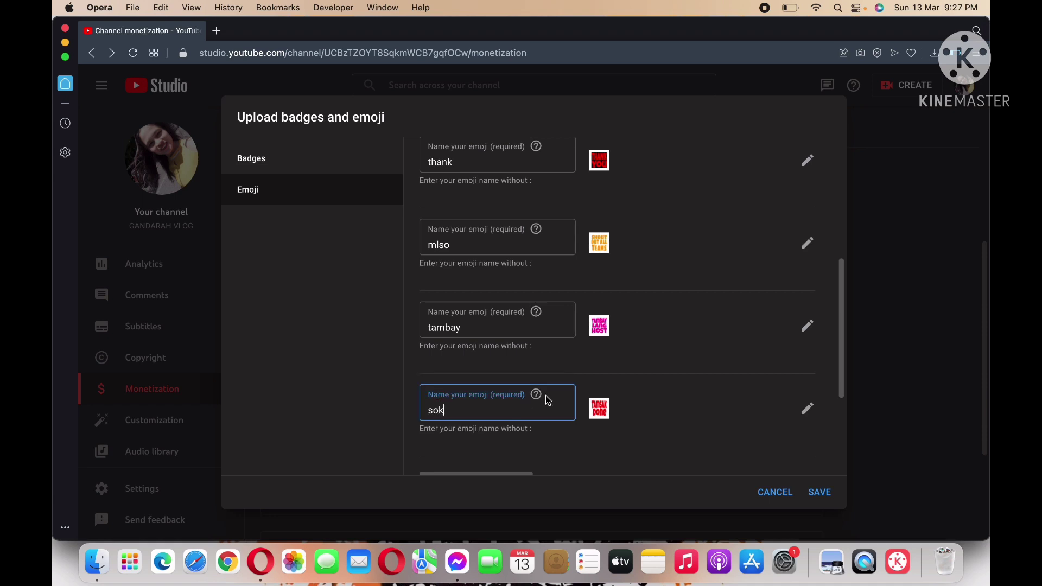
Turn off the light theme preview for the emoji and enable the advanced option to create a unique family name.
{"action": "scroll", "coordinate": [548, 400], "scroll_direction": "down", "scroll_amount": 3}
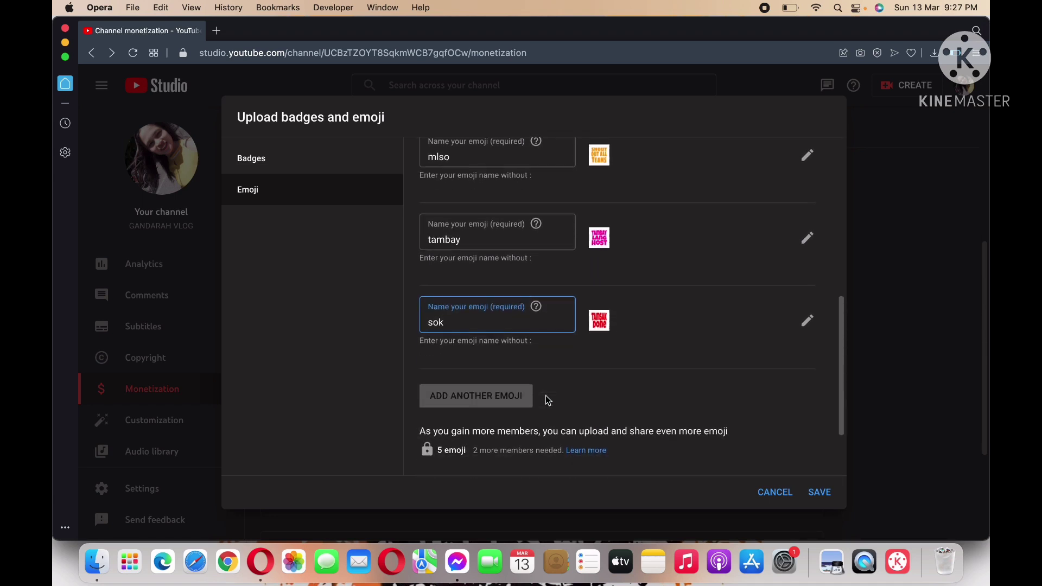
{"action": "scroll", "coordinate": [545, 400], "scroll_direction": "up", "scroll_amount": 5}
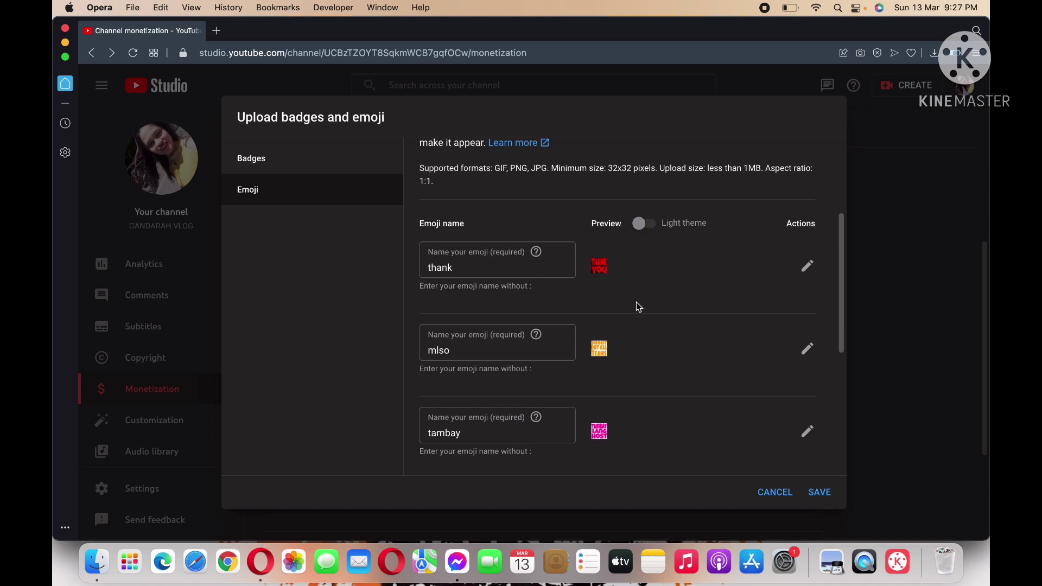
{"action": "scroll", "coordinate": [636, 302], "scroll_direction": "down", "scroll_amount": 5}
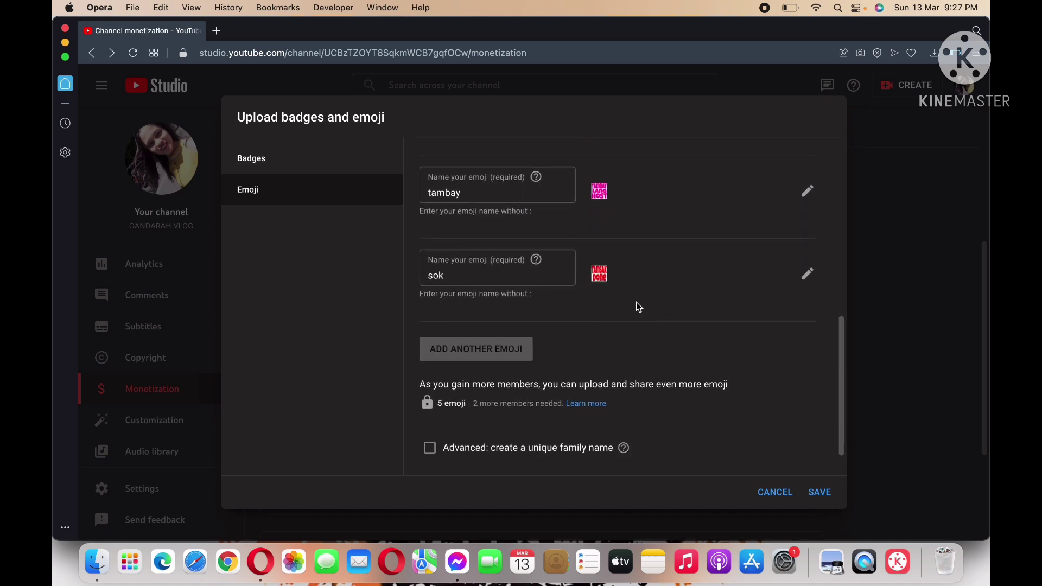
{"action": "scroll", "coordinate": [636, 302], "scroll_direction": "up", "scroll_amount": 10}
{"action": "scroll", "coordinate": [636, 303], "scroll_direction": "down", "scroll_amount": 6}
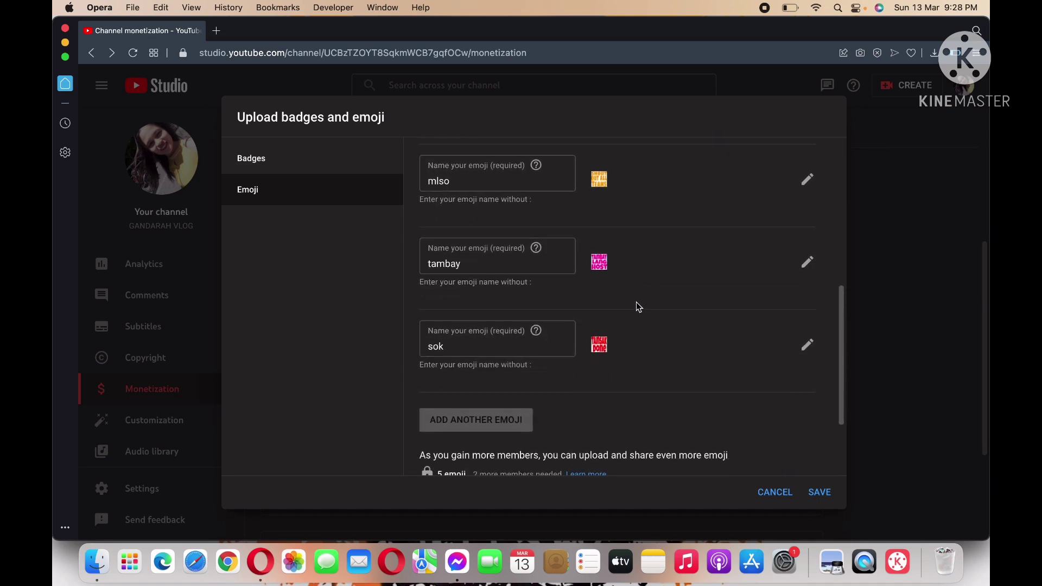
{"action": "scroll", "coordinate": [636, 307], "scroll_direction": "down", "scroll_amount": 3}
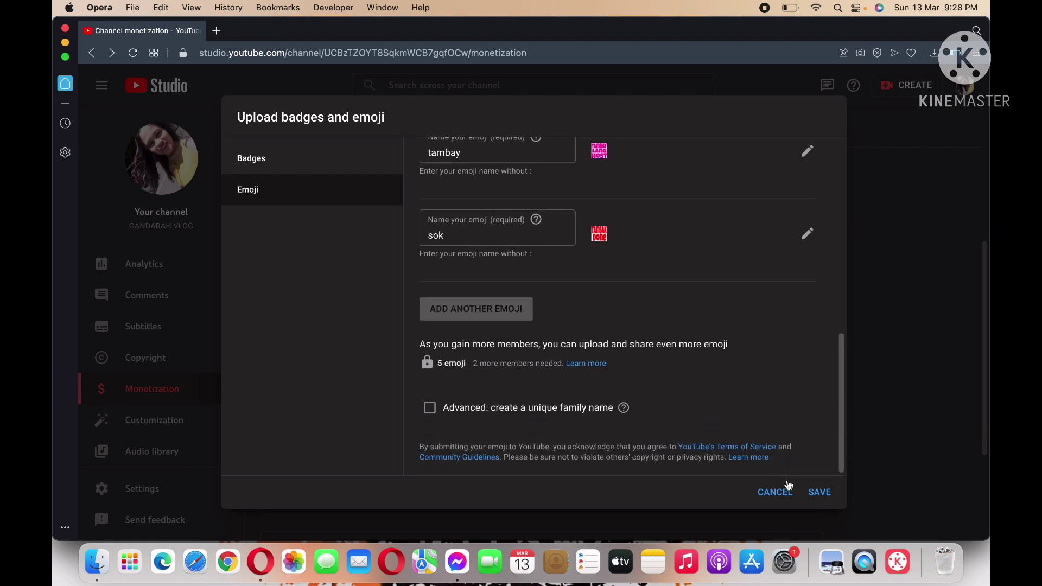
{"action": "left_click", "coordinate": [430, 408]}
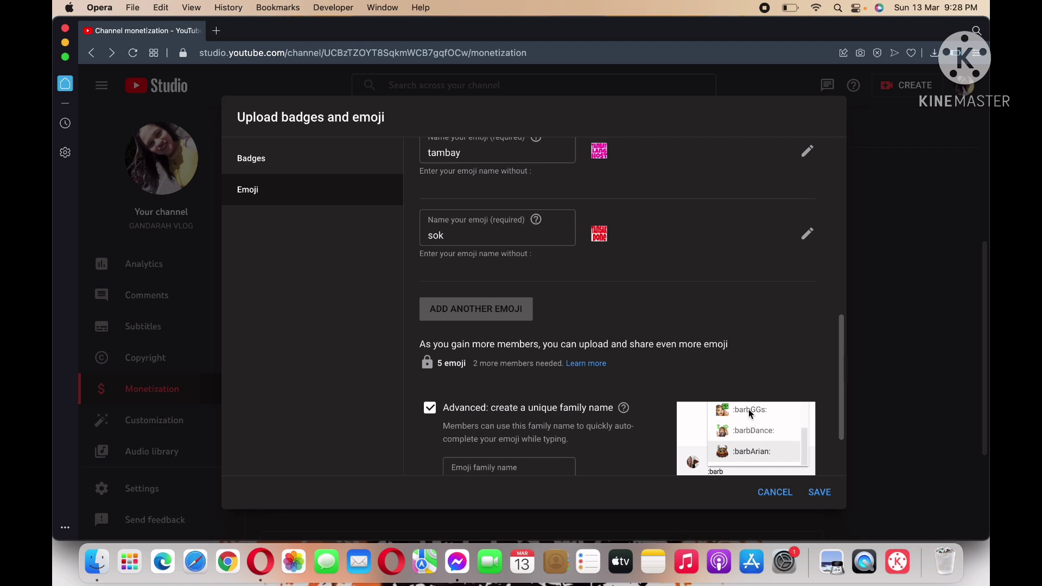
Set the emoji family name to "GANDARAH" in capital letters.
{"action": "left_click", "coordinate": [509, 467]}
{"action": "type", "text": "gandarah"}
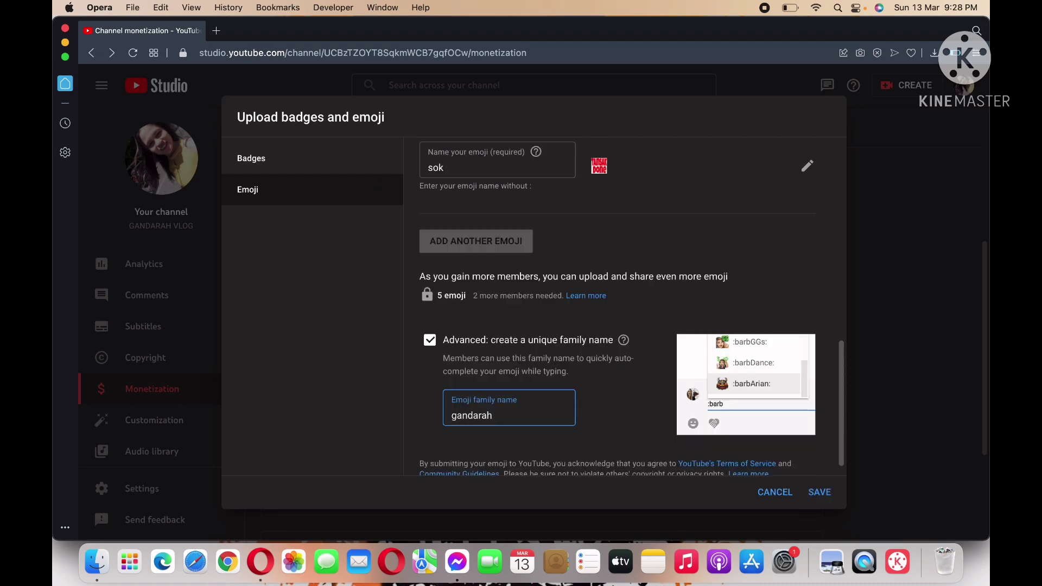
{"action": "key", "text": "BackSpace"}
{"action": "key", "text": "BackSpace"}
{"action": "key", "text": "BackSpace"}
{"action": "key", "text": "BackSpace"}
{"action": "key", "text": "BackSpace"}
{"action": "key", "text": "BackSpace"}
{"action": "key", "text": "BackSpace"}
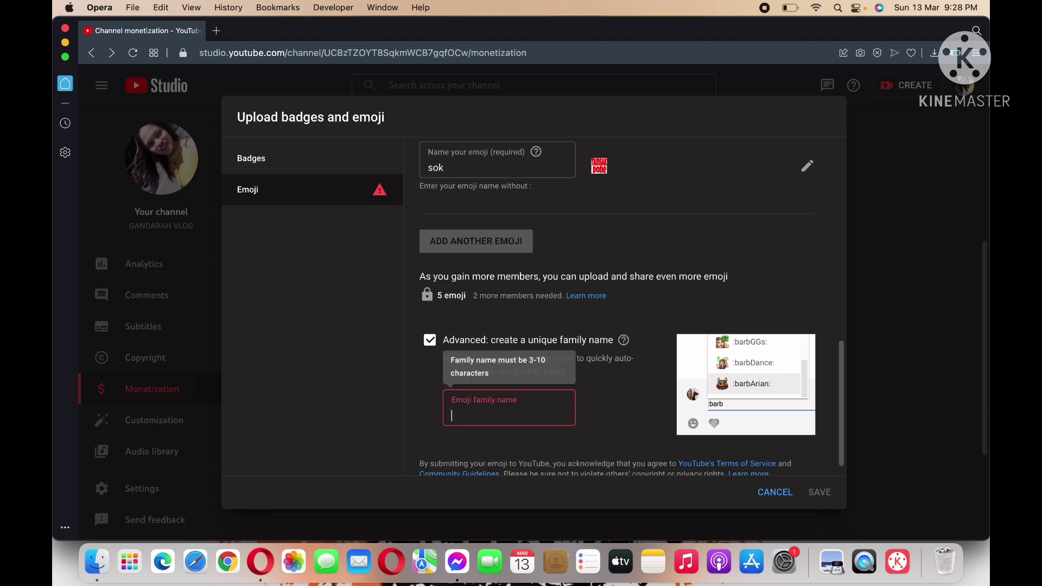
{"action": "type", "text": "GANDARAH"}
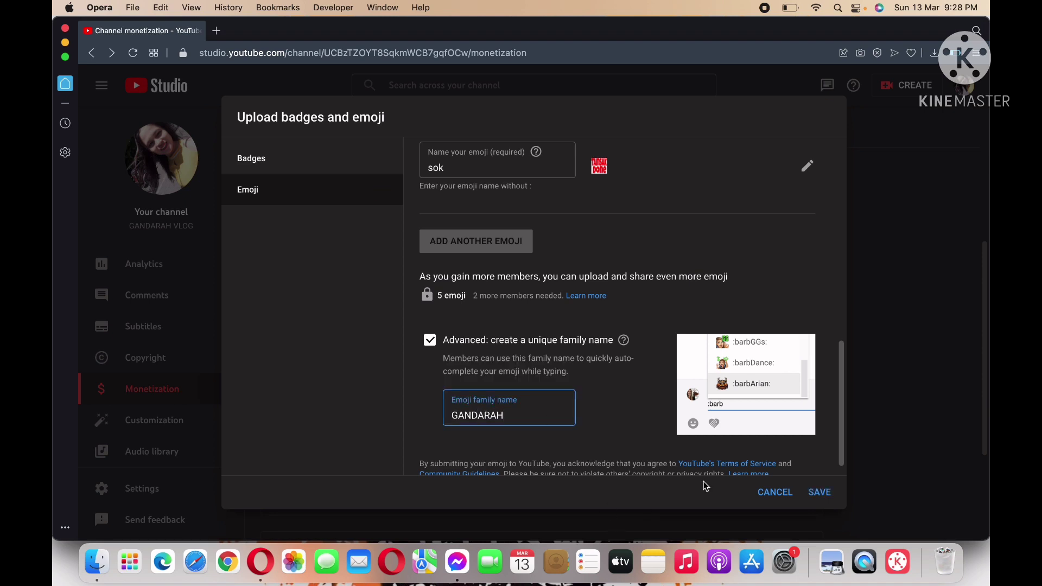
Review the named emoji once more and save the uploaded badges and emoji.
{"action": "scroll", "coordinate": [639, 268], "scroll_direction": "up", "scroll_amount": 10}
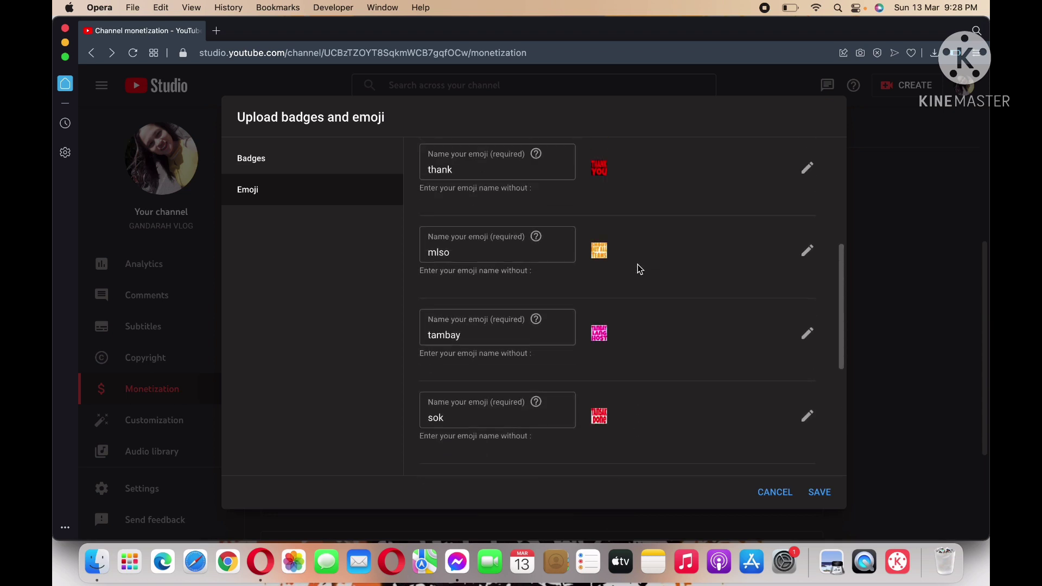
{"action": "scroll", "coordinate": [639, 268], "scroll_direction": "down", "scroll_amount": 10}
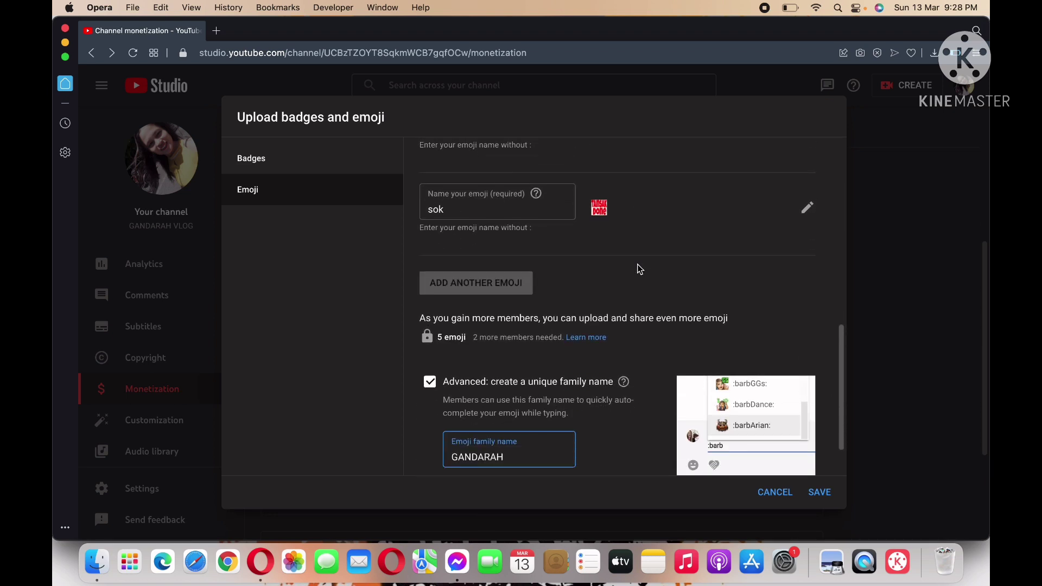
{"action": "left_click", "coordinate": [818, 492]}
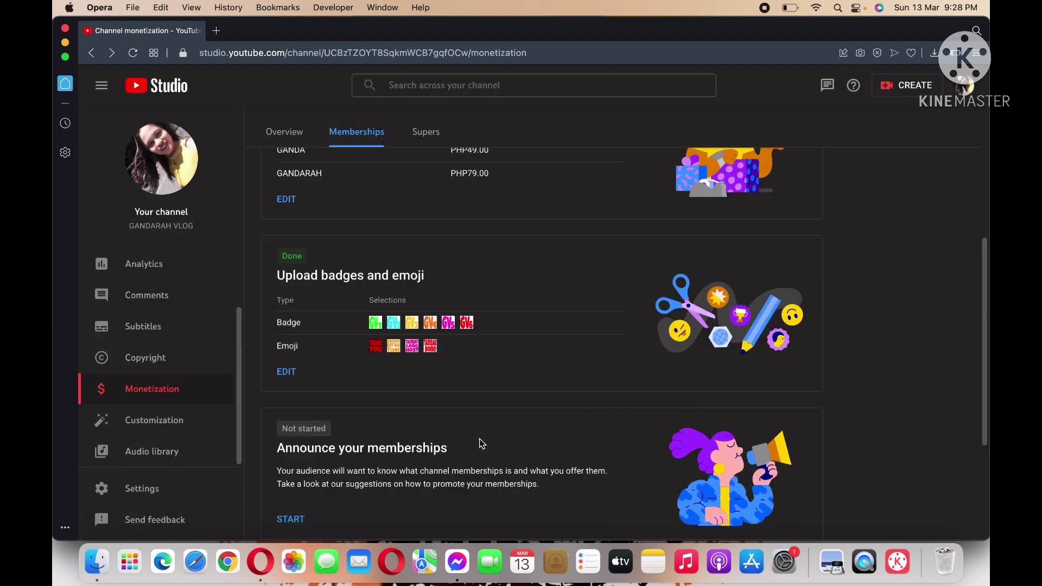
Start the "Announce your memberships" task, expand the idea about mentioning memberships in videos or live streams, and mark the task as done.
{"action": "scroll", "coordinate": [413, 368], "scroll_direction": "down", "scroll_amount": 2}
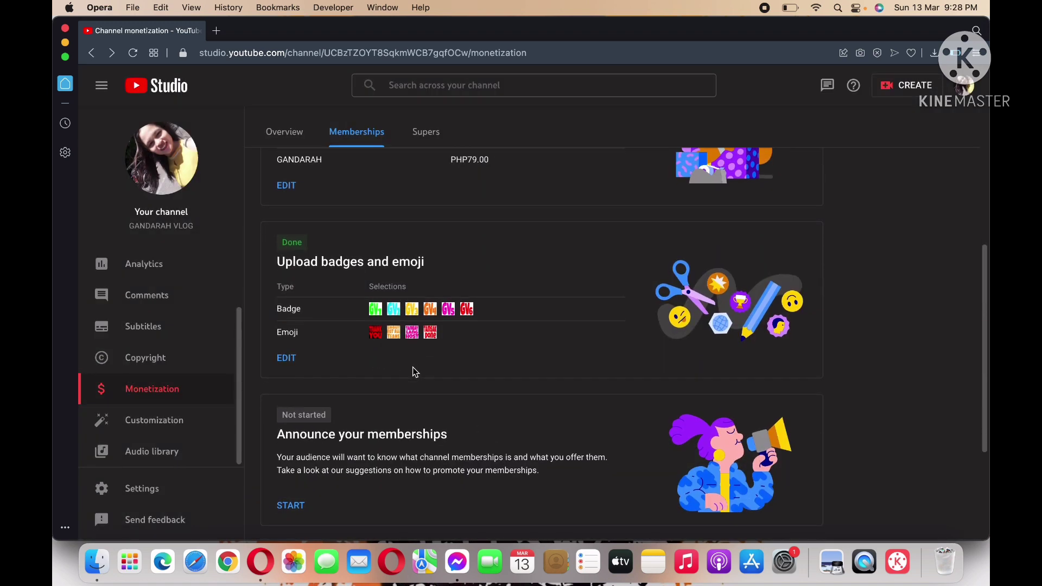
{"action": "scroll", "coordinate": [413, 369], "scroll_direction": "down", "scroll_amount": 5}
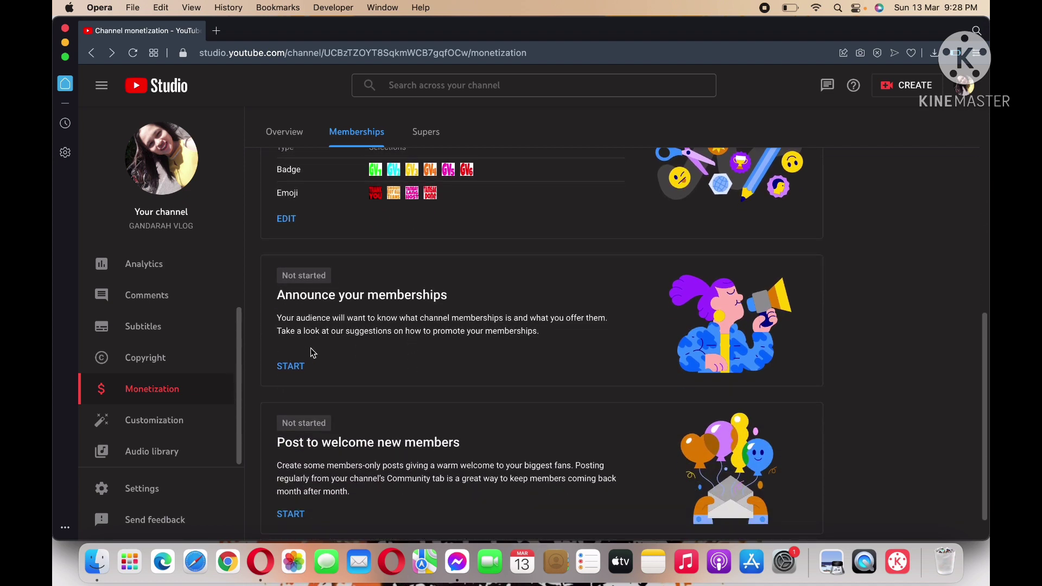
{"action": "left_click", "coordinate": [290, 367]}
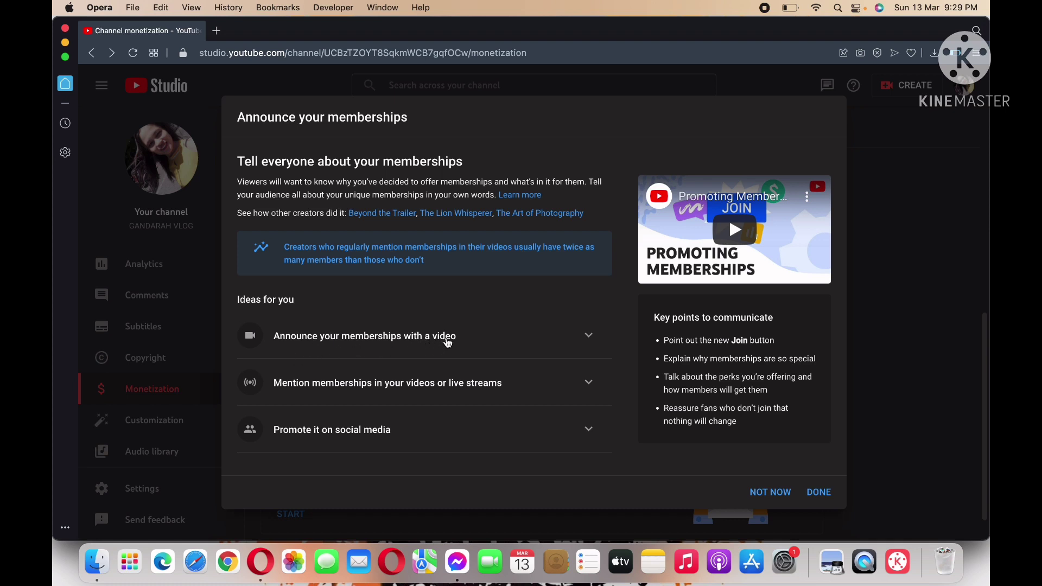
{"action": "left_click", "coordinate": [374, 383]}
{"action": "scroll", "coordinate": [461, 382], "scroll_direction": "down", "scroll_amount": 2}
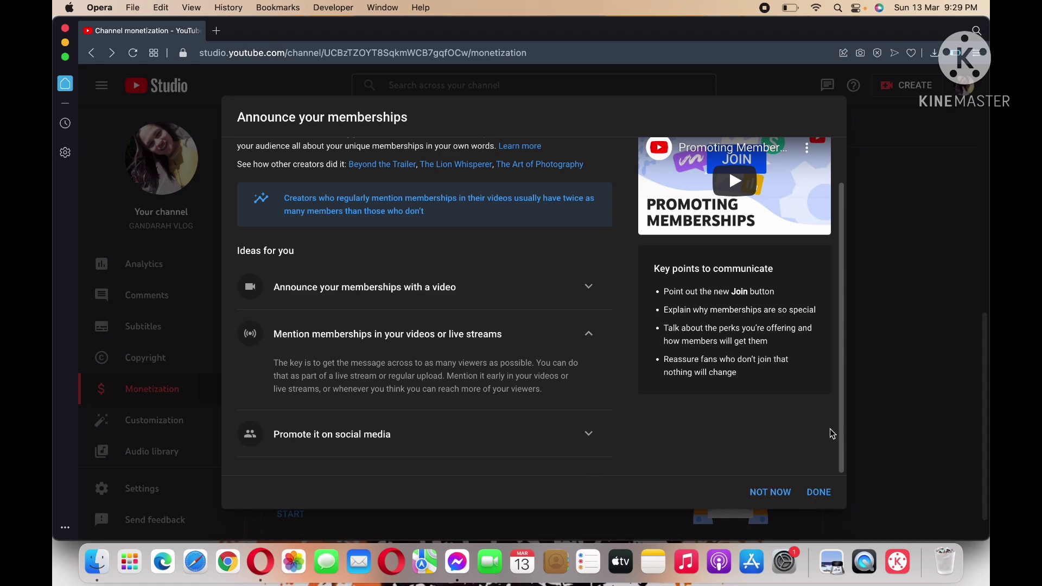
{"action": "left_click", "coordinate": [819, 493]}
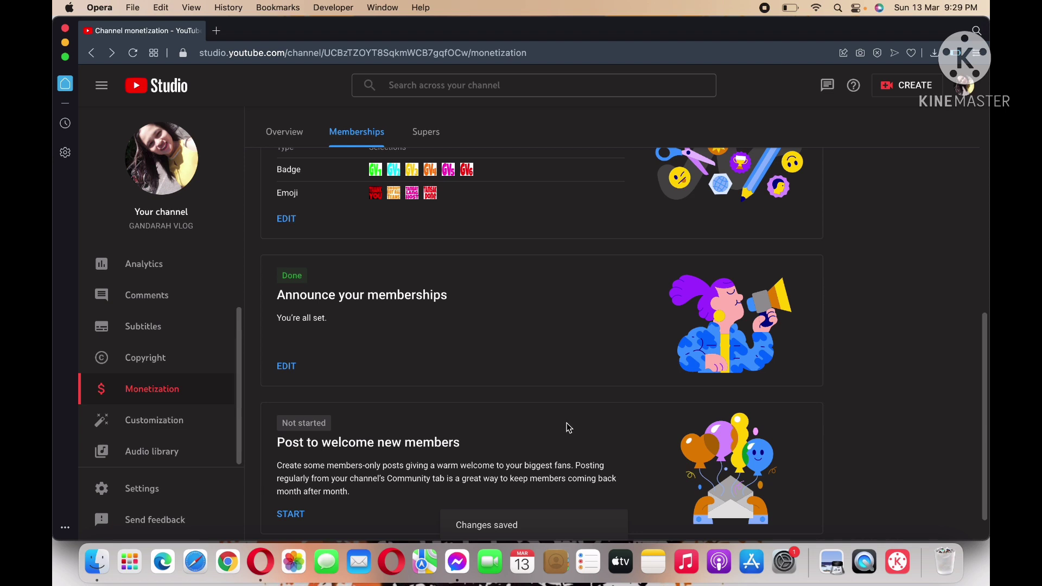
Start the "Post to welcome new members" task and open the creation of a members-only Community post.
{"action": "scroll", "coordinate": [448, 400], "scroll_direction": "down", "scroll_amount": 2}
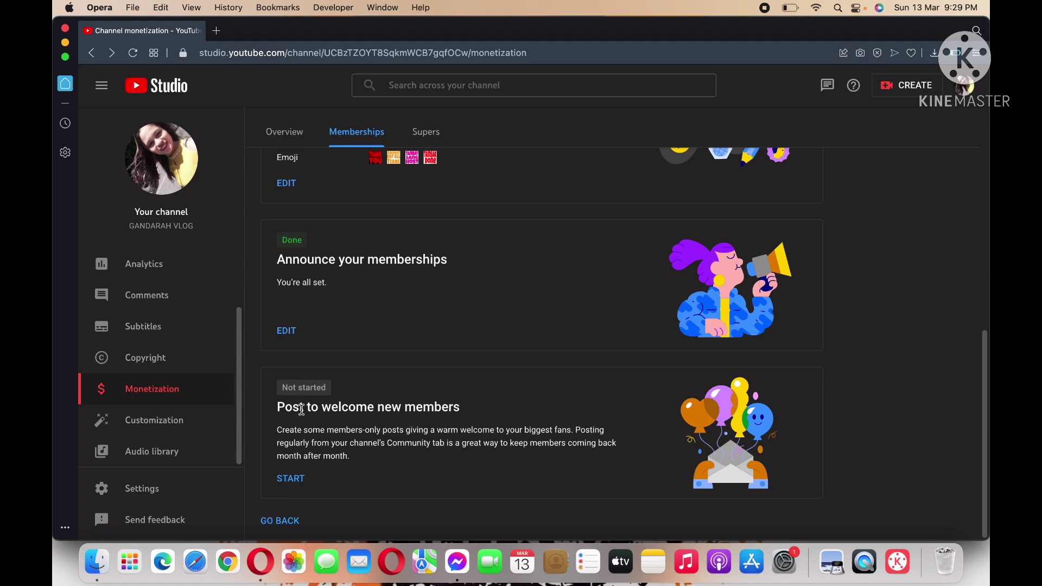
{"action": "left_click", "coordinate": [291, 478]}
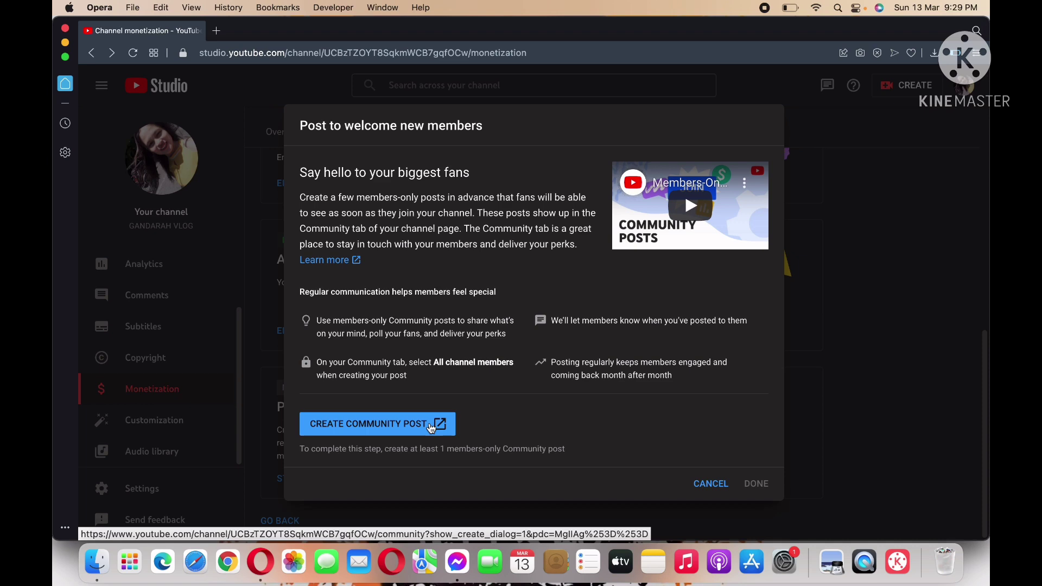
{"action": "left_click", "coordinate": [385, 429]}
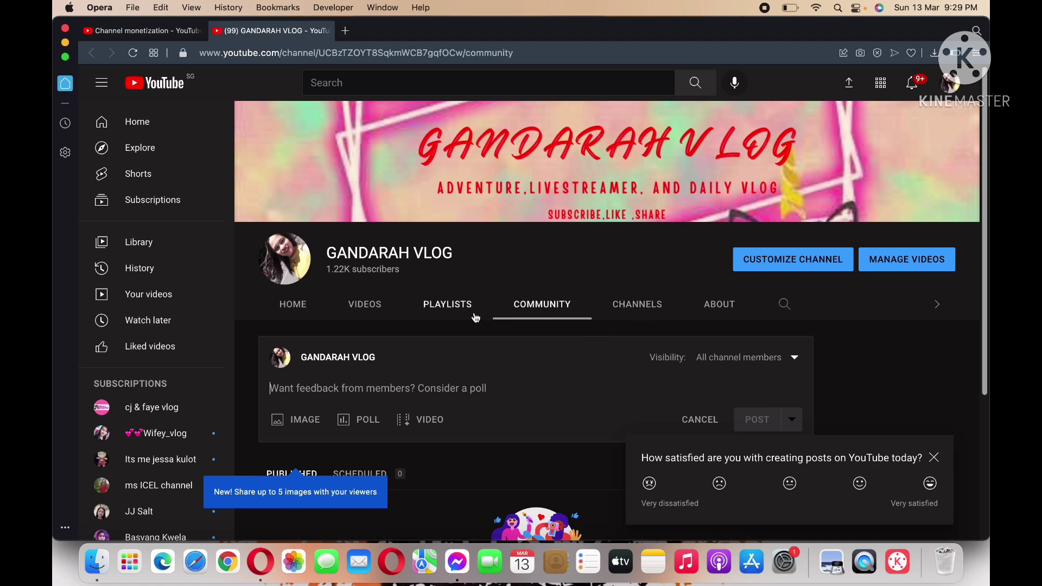
{"action": "scroll", "coordinate": [465, 317], "scroll_direction": "down", "scroll_amount": 1}
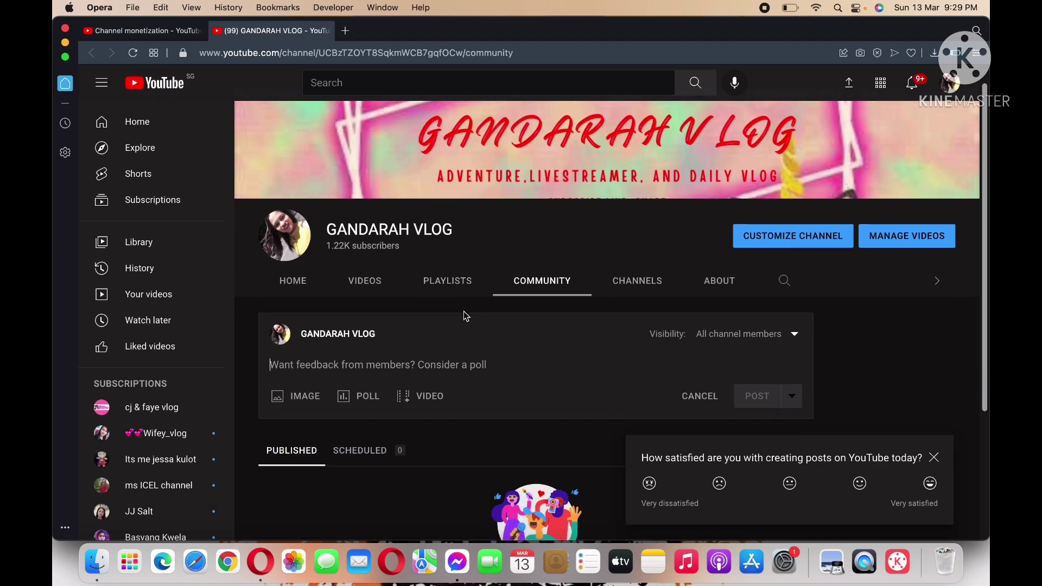
{"action": "left_click", "coordinate": [548, 281]}
{"action": "scroll", "coordinate": [548, 282], "scroll_direction": "down", "scroll_amount": 5}
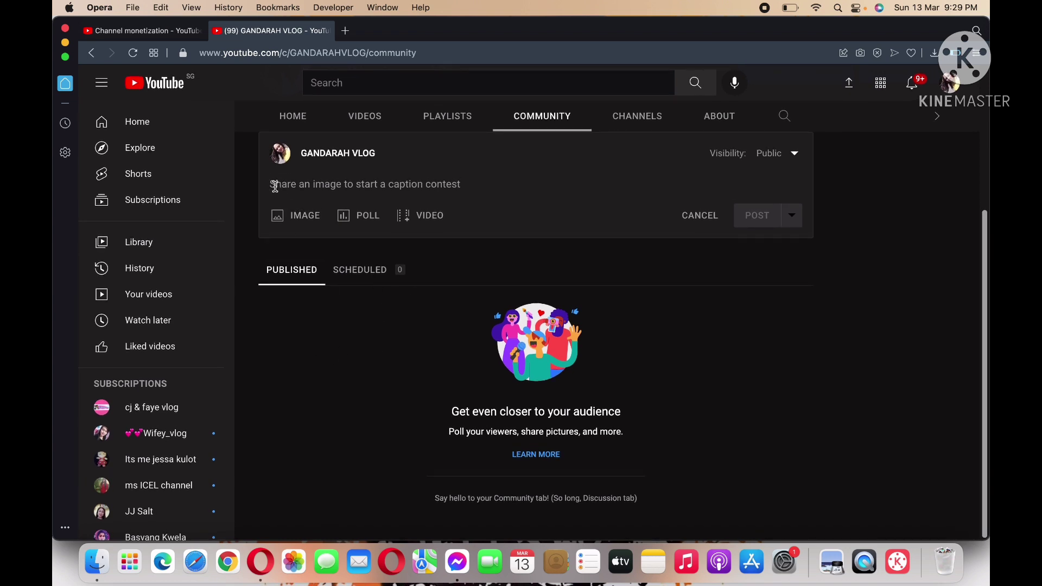
{"action": "type", "text": "@"}
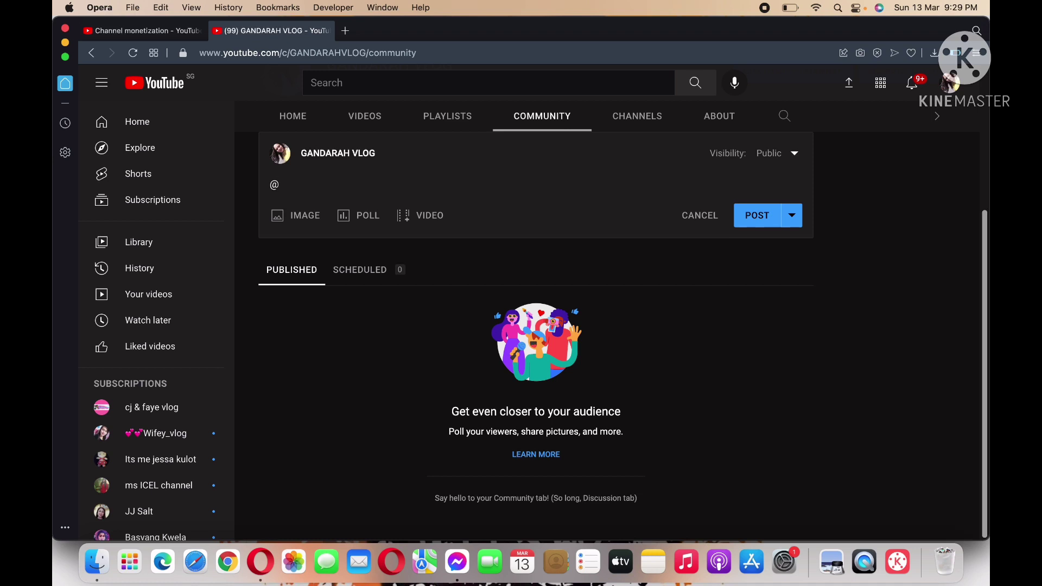
{"action": "type", "text": "sim"}
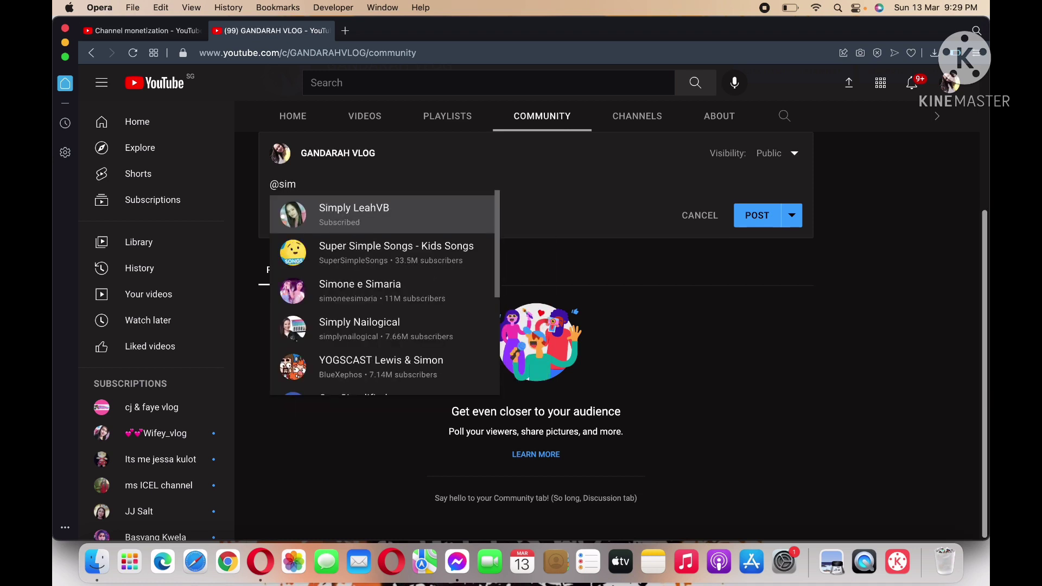
{"action": "left_click", "coordinate": [341, 212]}
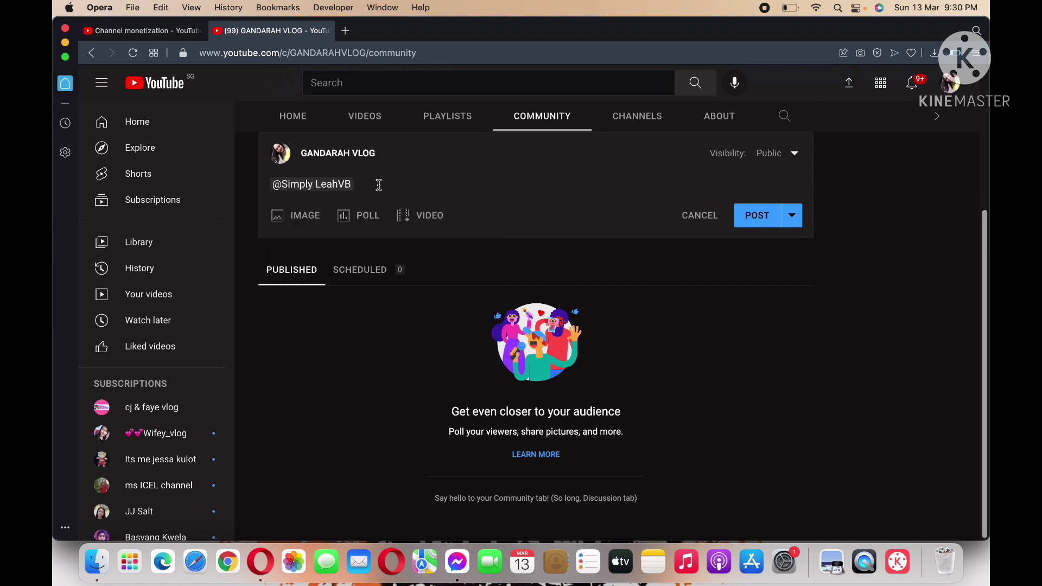